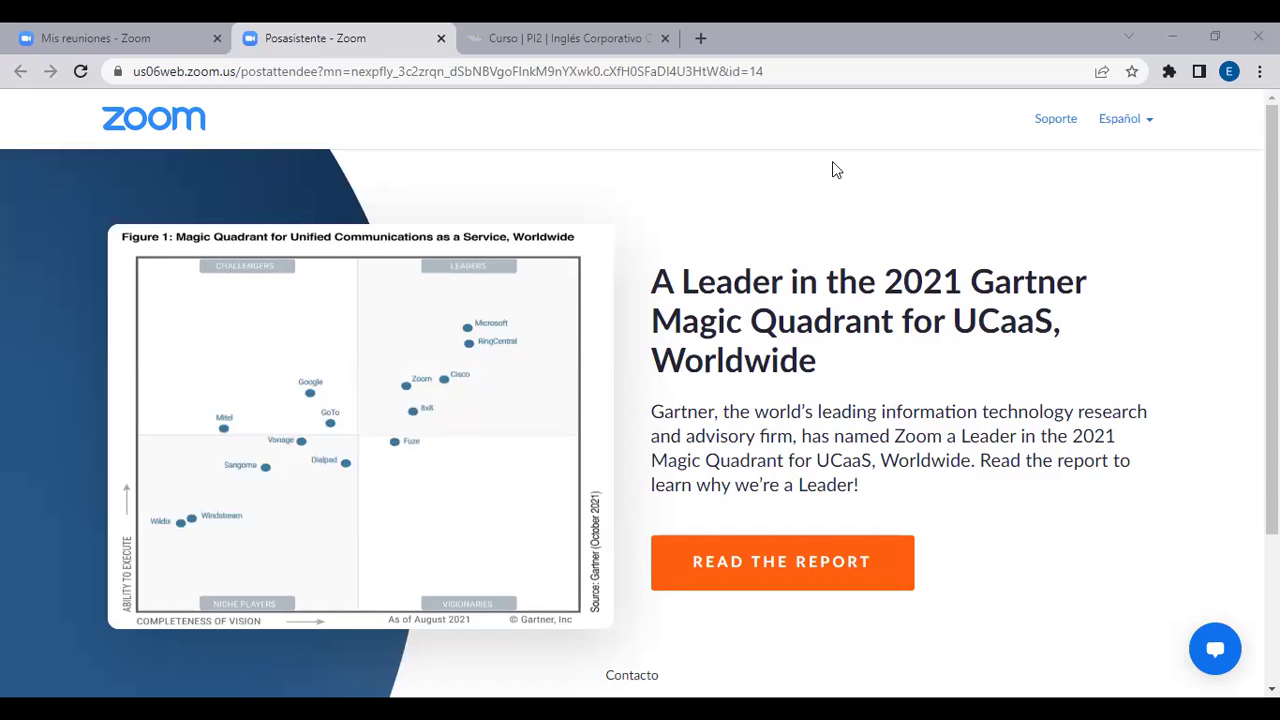
Step: Switch to the Inglés Pre-Intermedio Módulo 2 course page and open the Final Exam in Section 5
{"action": "left_click", "coordinate": [615, 39]}
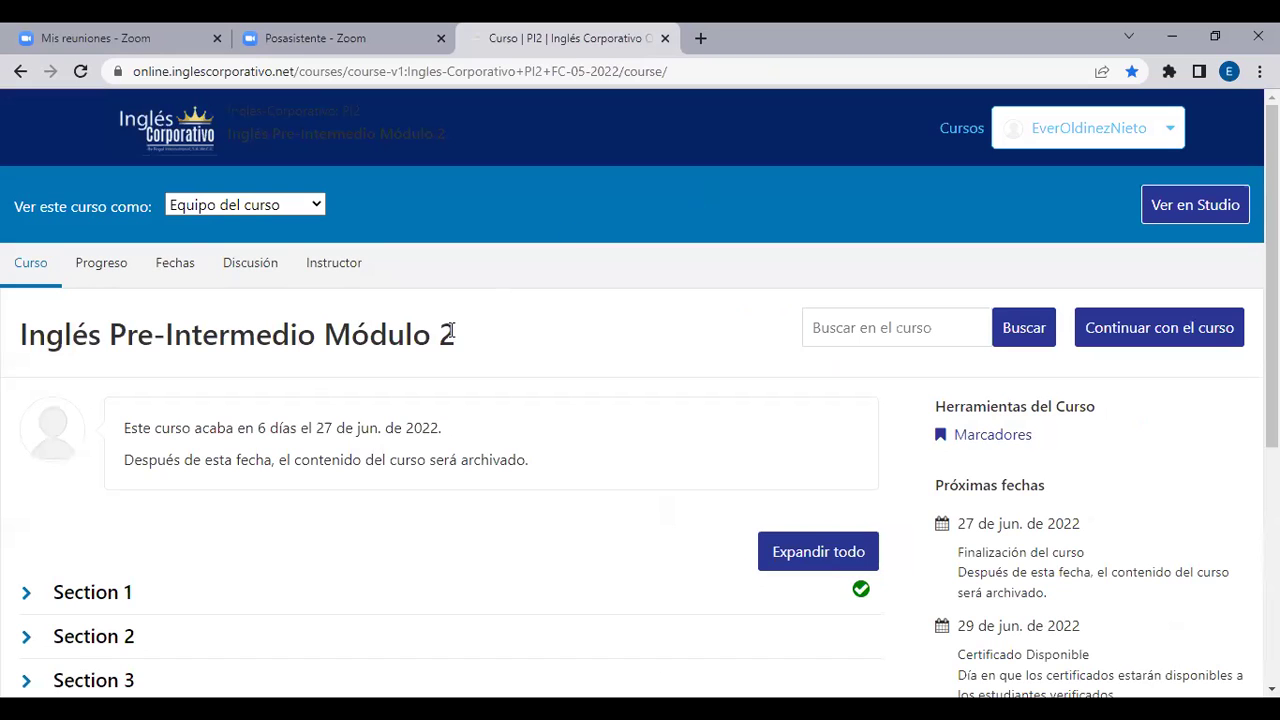
{"action": "scroll", "coordinate": [451, 330], "scroll_direction": "down", "scroll_amount": 3}
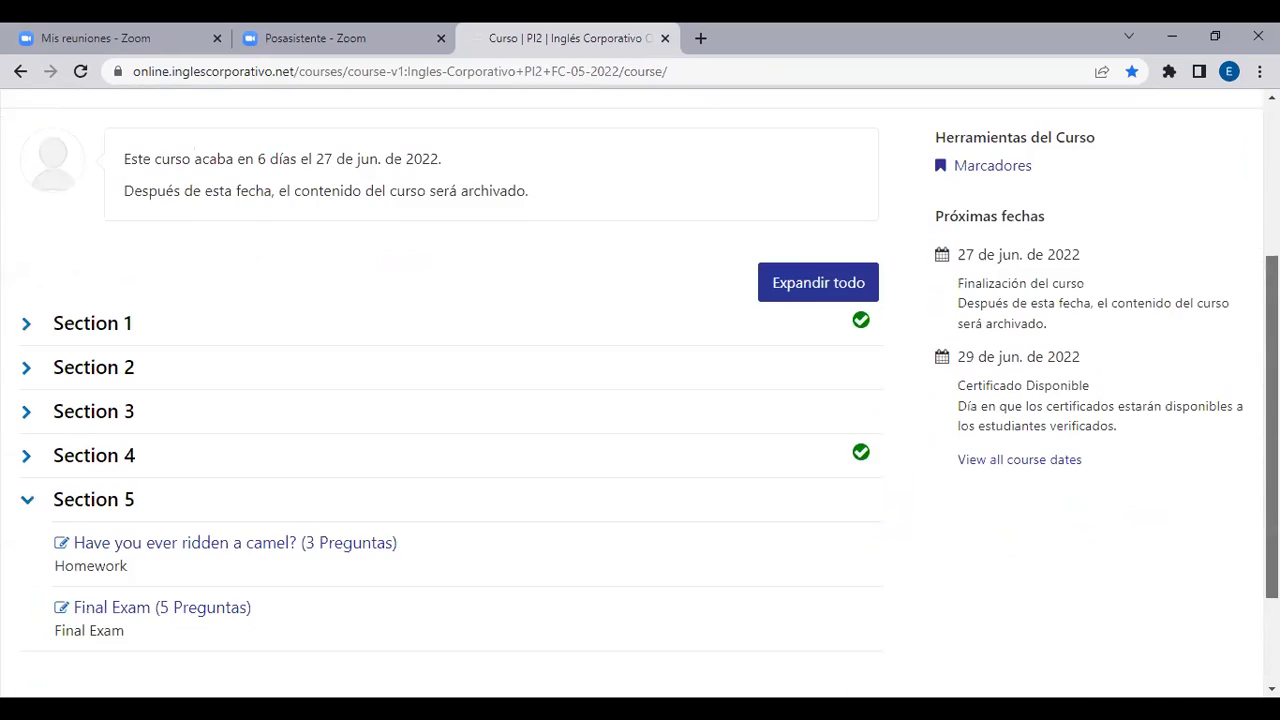
{"action": "scroll", "coordinate": [451, 400], "scroll_direction": "down", "scroll_amount": 1}
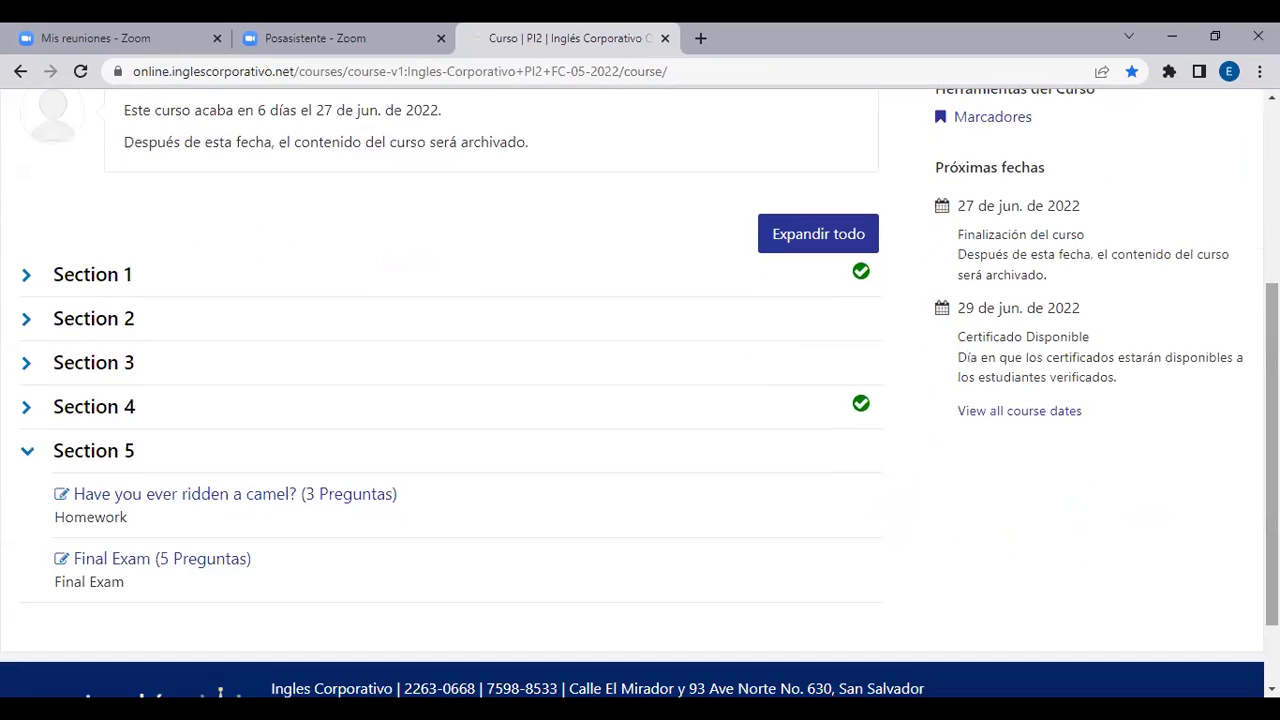
{"action": "left_click", "coordinate": [228, 564]}
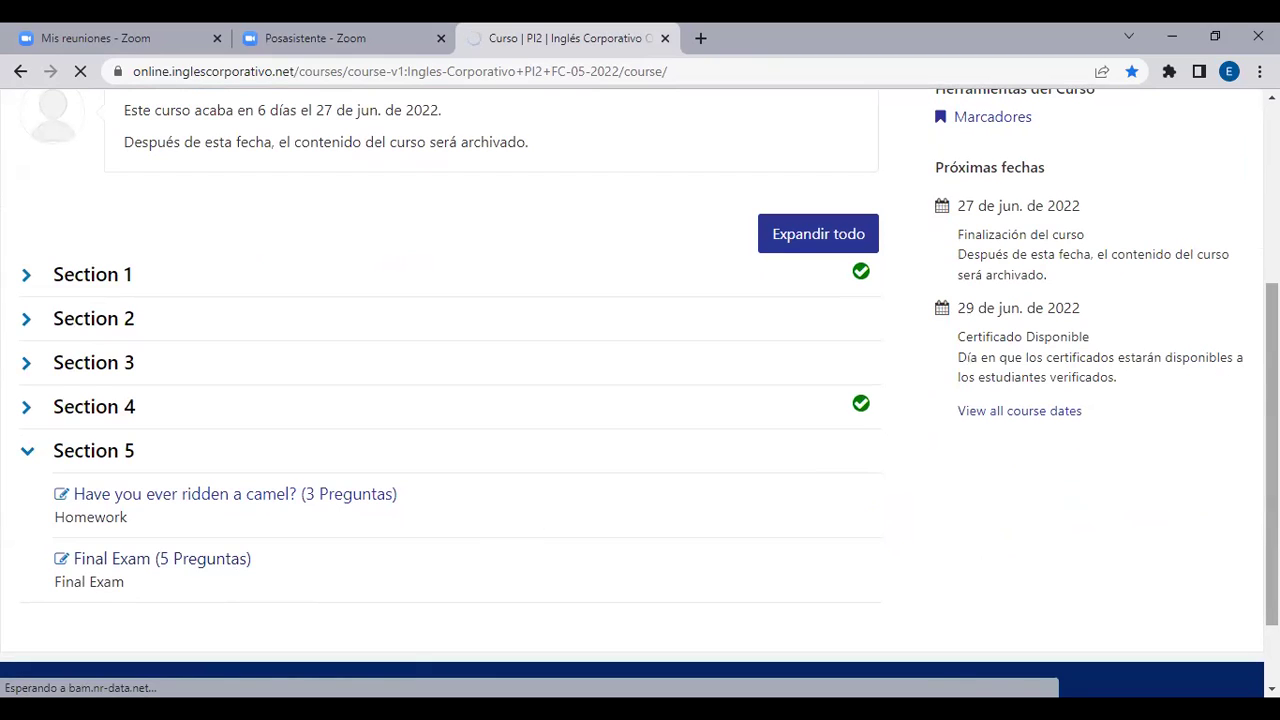
Step: Look over the instructions and audio exercise in part A, Listenings, of the final exam
{"action": "scroll", "coordinate": [640, 384], "scroll_direction": "down", "scroll_amount": 1}
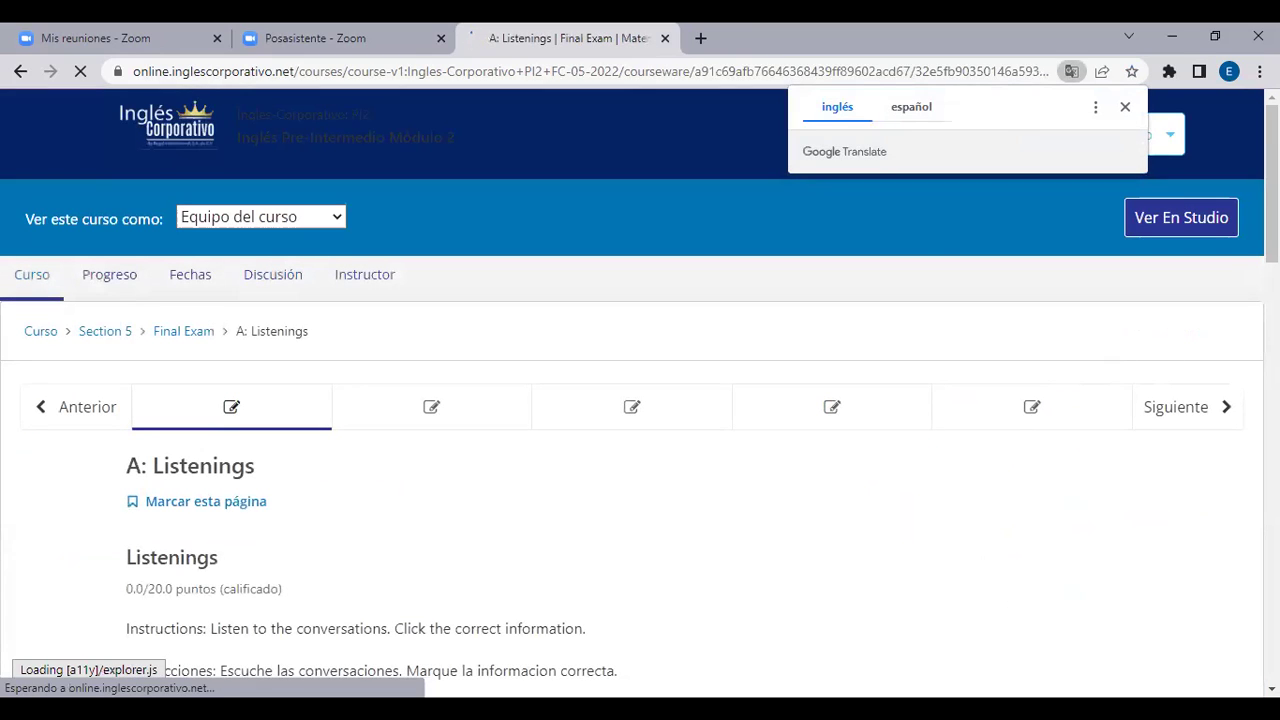
{"action": "scroll", "coordinate": [640, 384], "scroll_direction": "down", "scroll_amount": 2}
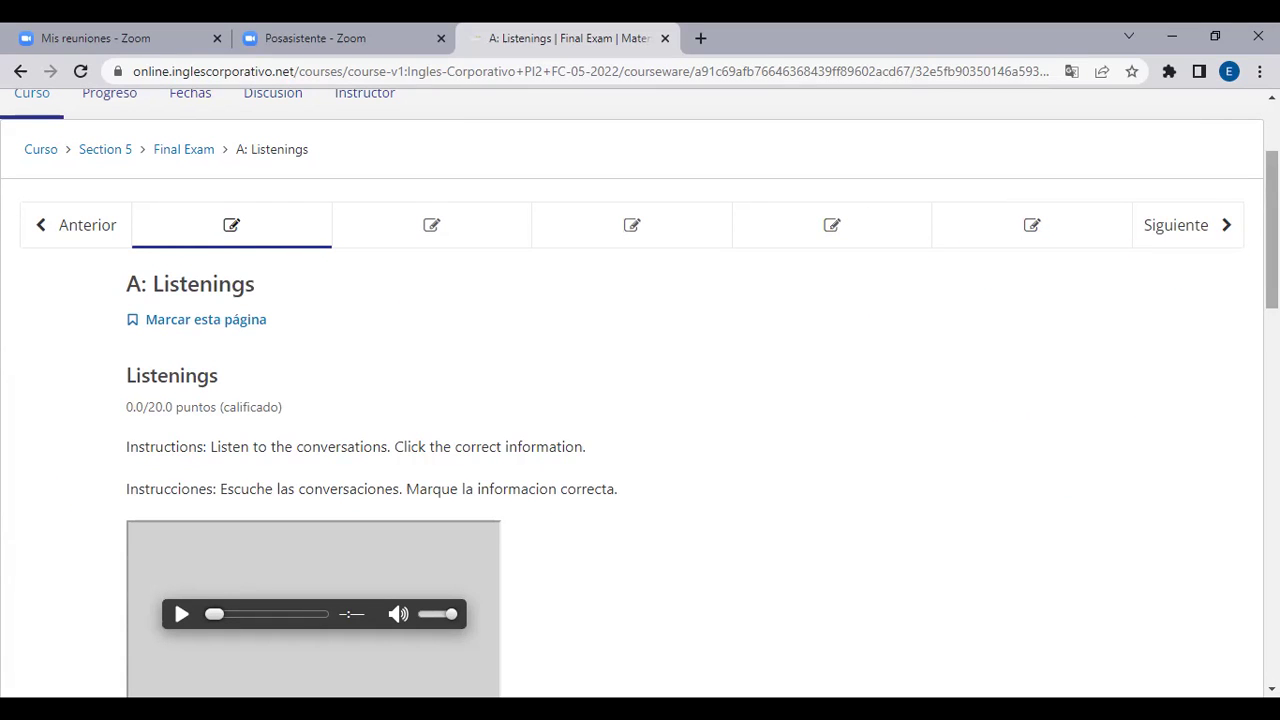
{"action": "scroll", "coordinate": [640, 400], "scroll_direction": "down", "scroll_amount": 3}
{"action": "scroll", "coordinate": [640, 400], "scroll_direction": "up", "scroll_amount": 3}
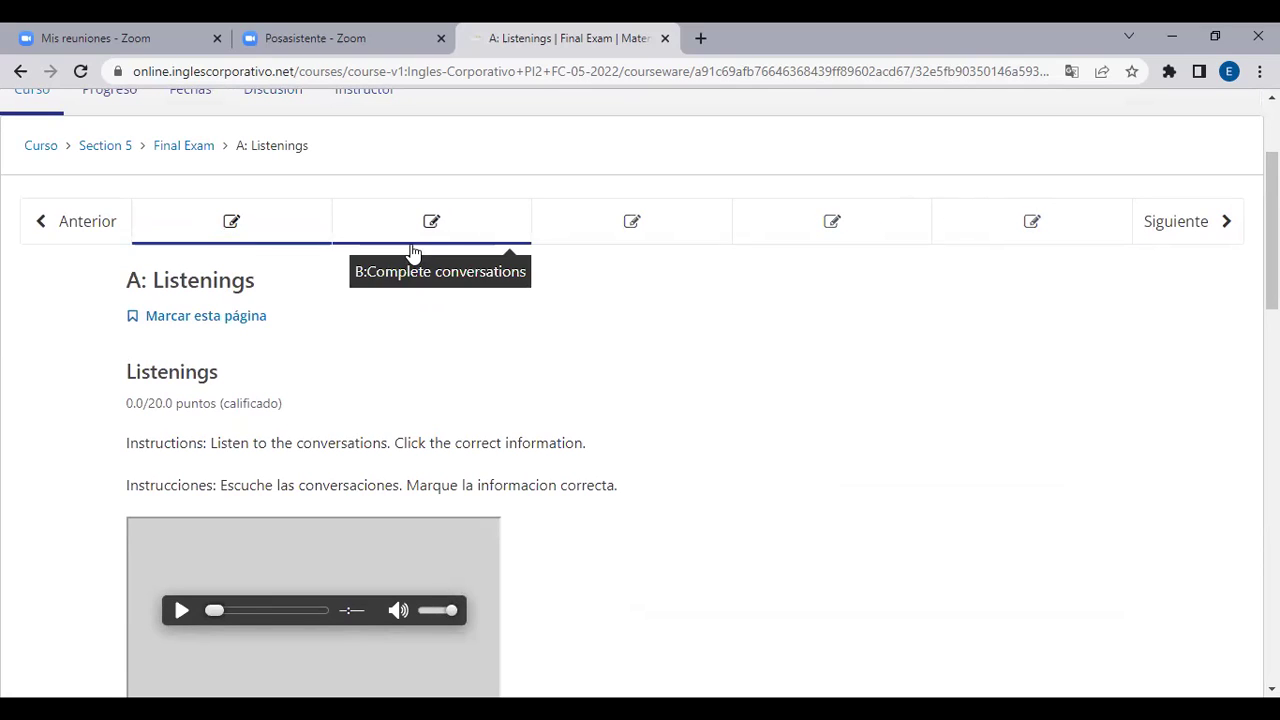
Step: Open part D of the final exam and review its four sentence-unscrambling questions
{"action": "left_click", "coordinate": [845, 228]}
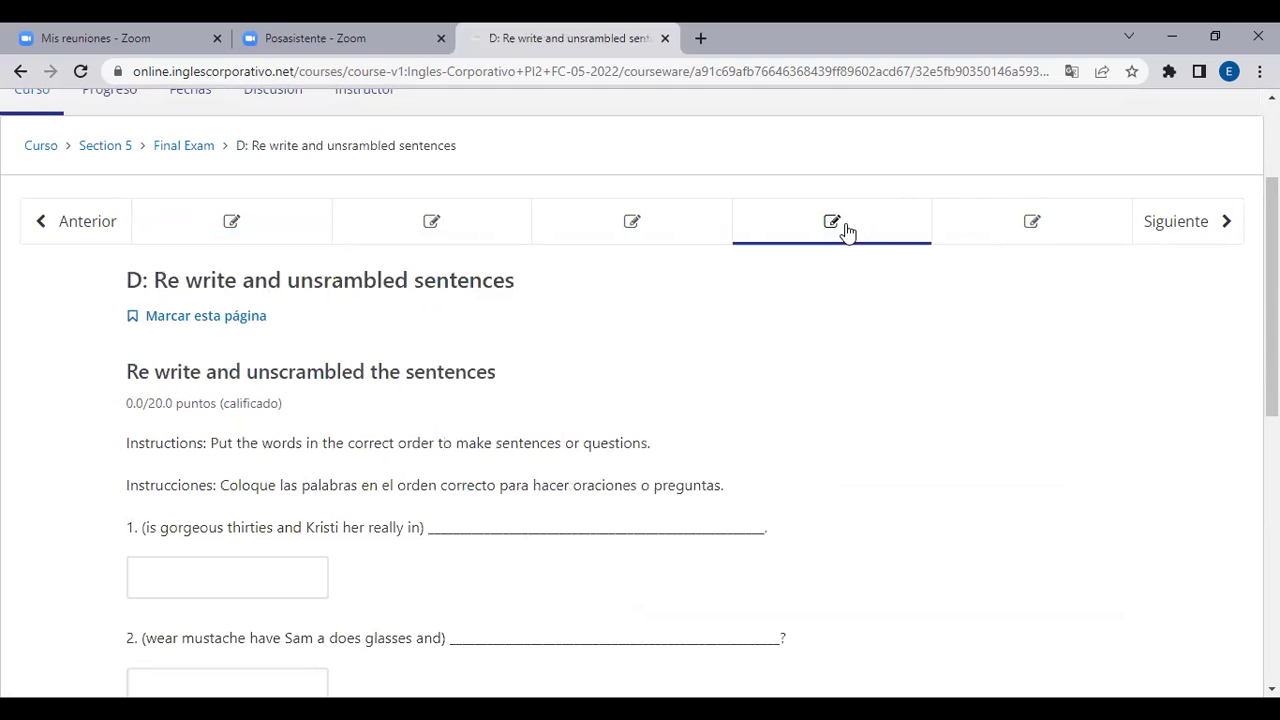
{"action": "scroll", "coordinate": [640, 400], "scroll_direction": "down", "scroll_amount": 3}
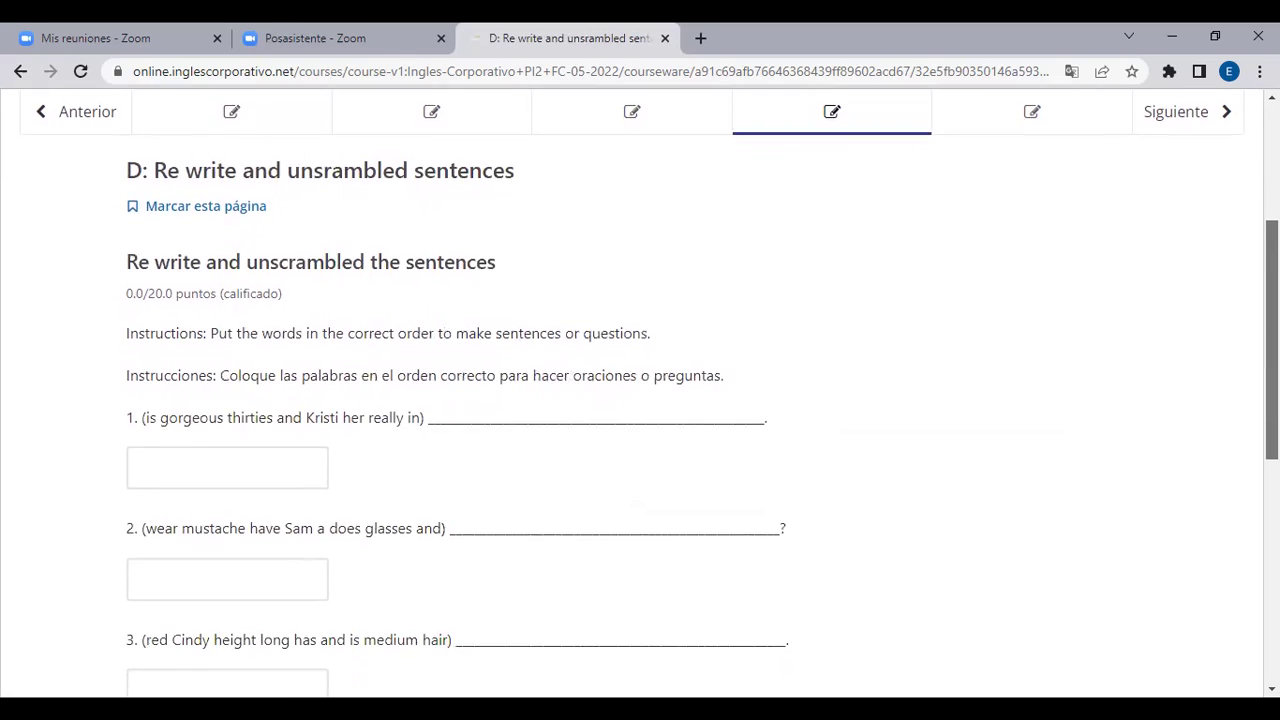
{"action": "scroll", "coordinate": [640, 400], "scroll_direction": "down", "scroll_amount": 2}
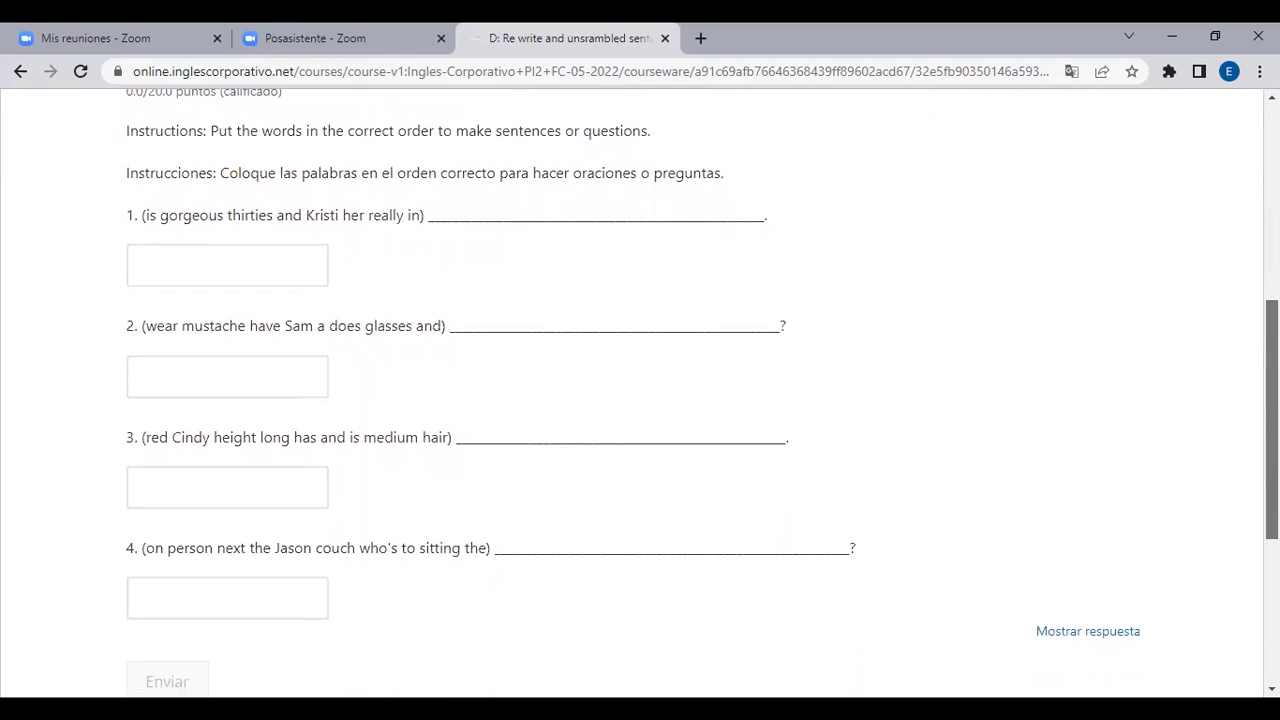
{"action": "scroll", "coordinate": [640, 400], "scroll_direction": "up", "scroll_amount": 1}
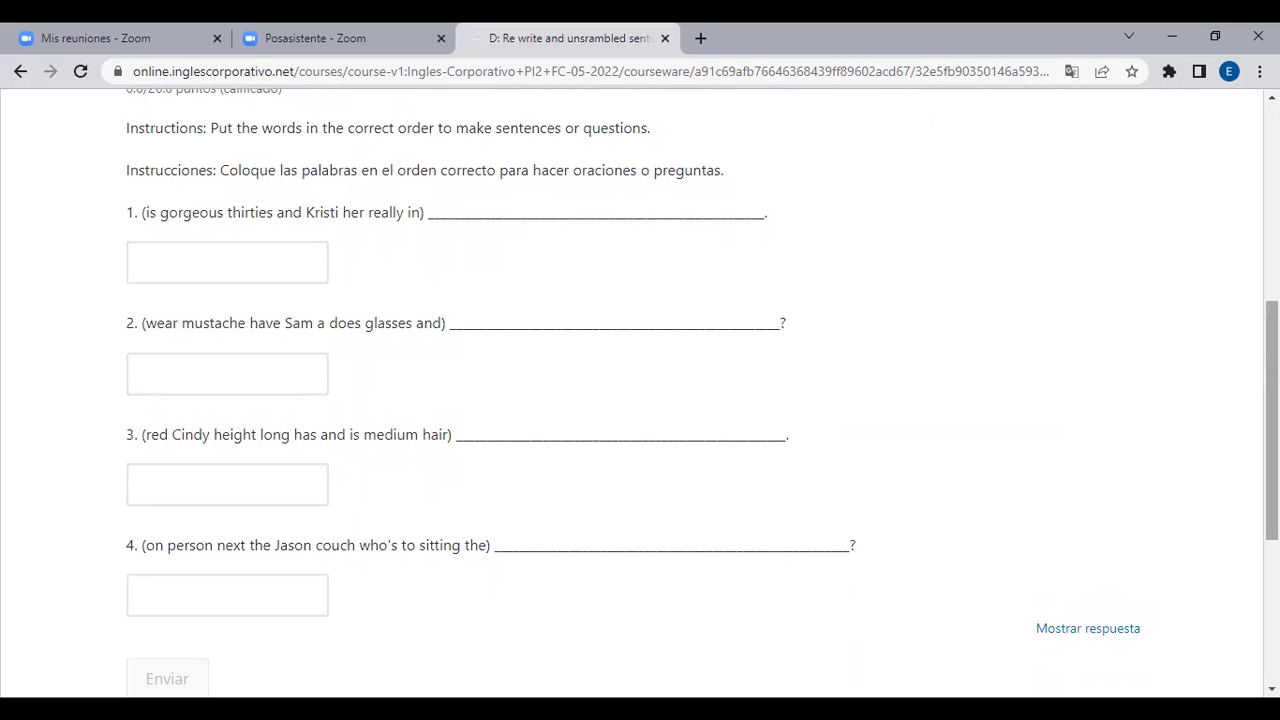
{"action": "scroll", "coordinate": [1010, 313], "scroll_direction": "up", "scroll_amount": 4}
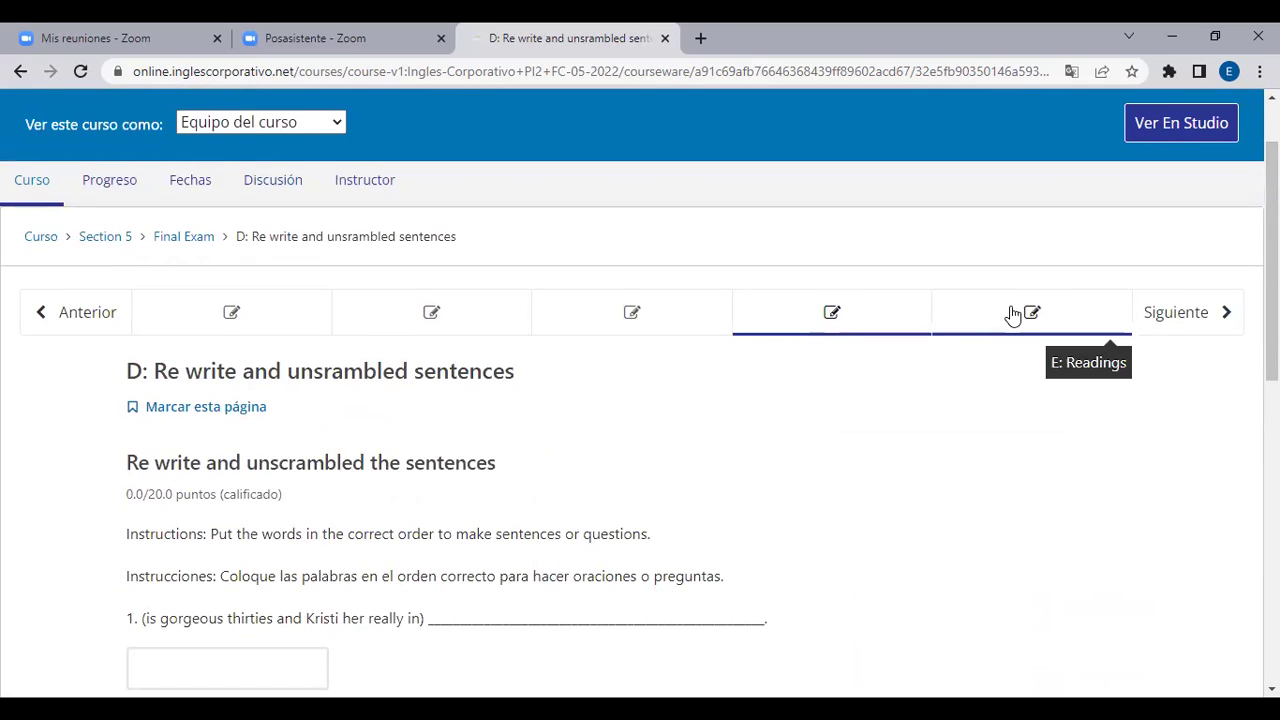
Step: Open part E, Readings, and examine the e-mail text and its answer choices through to the end
{"action": "left_click", "coordinate": [1010, 313]}
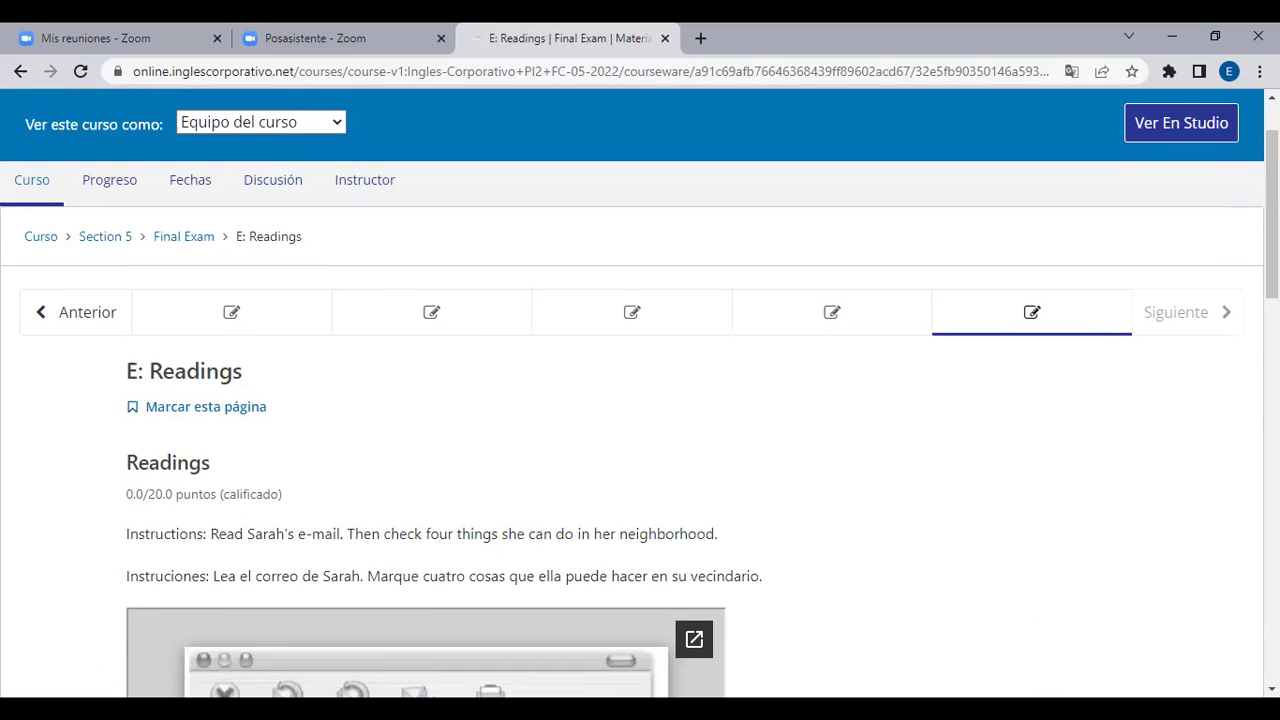
{"action": "scroll", "coordinate": [1230, 241], "scroll_direction": "down", "scroll_amount": 4}
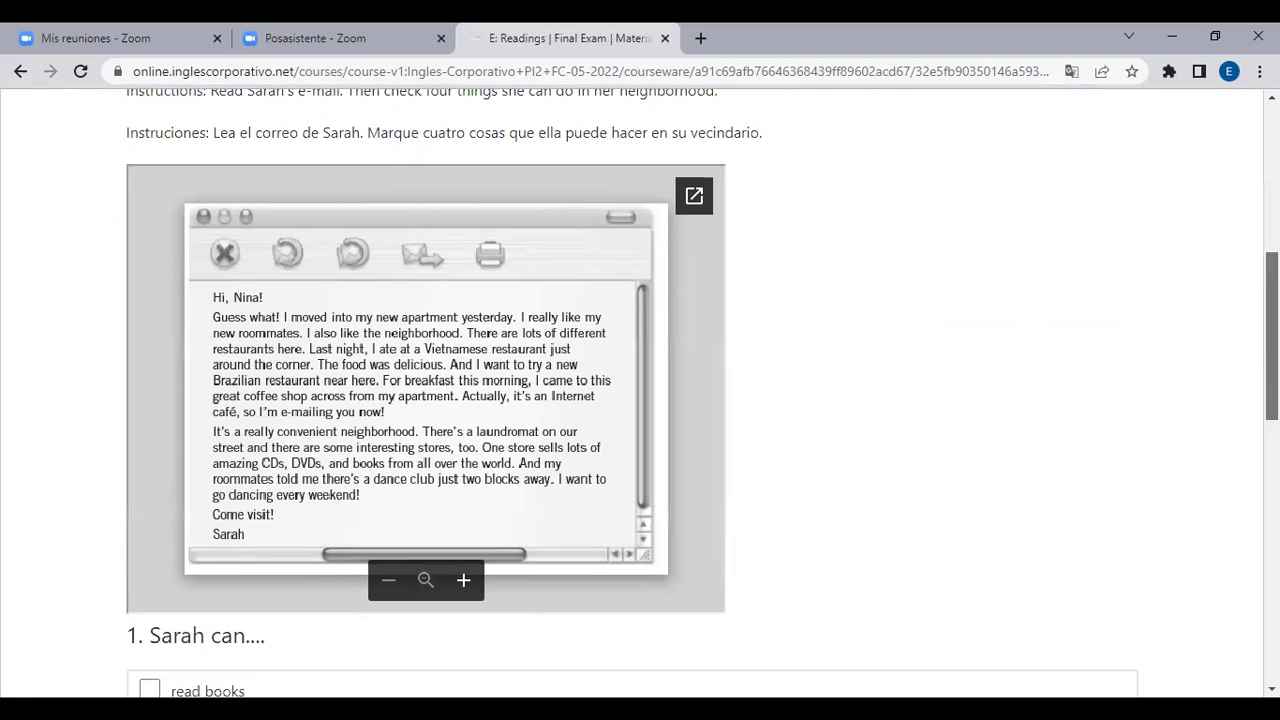
{"action": "scroll", "coordinate": [640, 400], "scroll_direction": "down", "scroll_amount": 1}
{"action": "scroll", "coordinate": [640, 400], "scroll_direction": "down", "scroll_amount": 7}
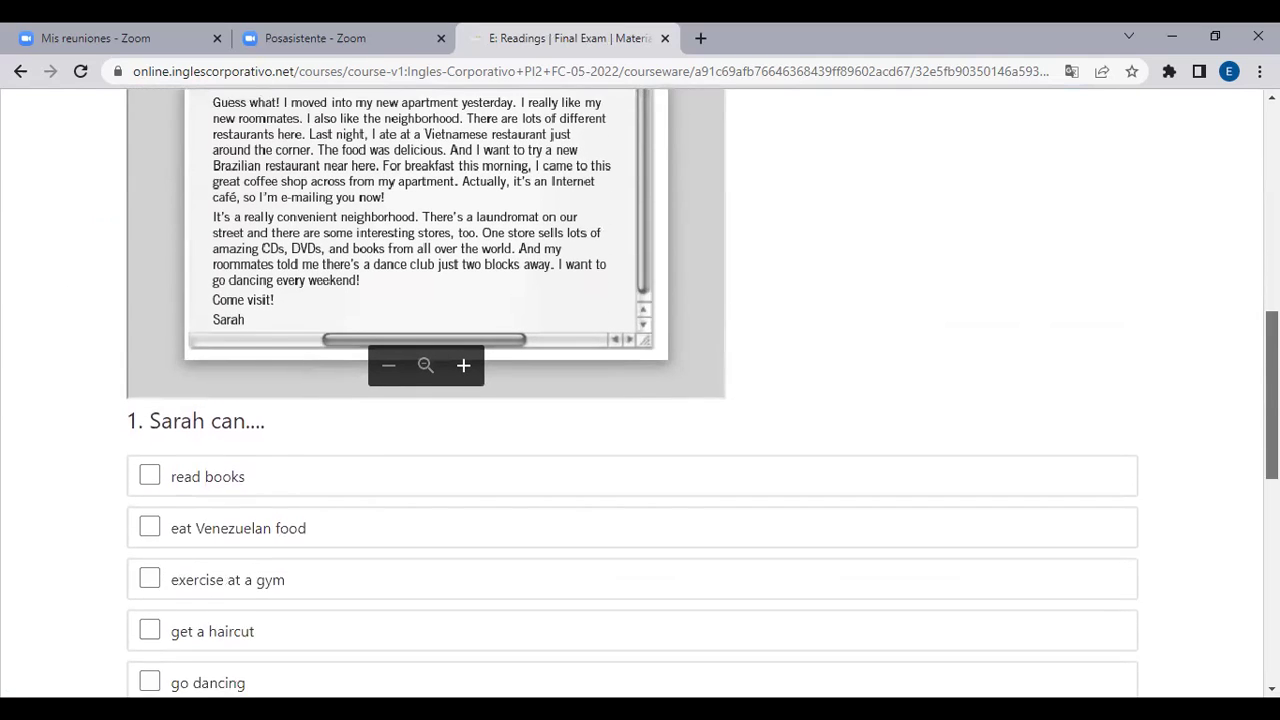
{"action": "scroll", "coordinate": [640, 400], "scroll_direction": "down", "scroll_amount": 2}
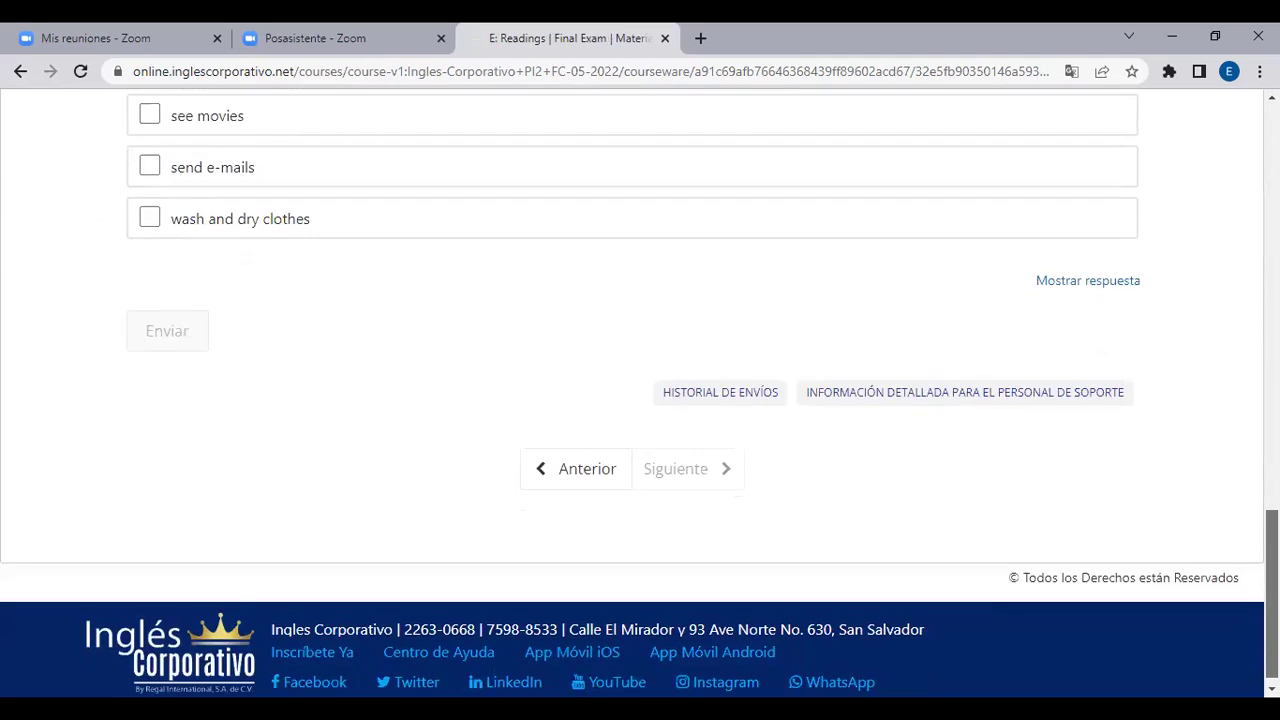
{"action": "scroll", "coordinate": [640, 400], "scroll_direction": "up", "scroll_amount": 12}
{"action": "scroll", "coordinate": [640, 400], "scroll_direction": "up", "scroll_amount": 4}
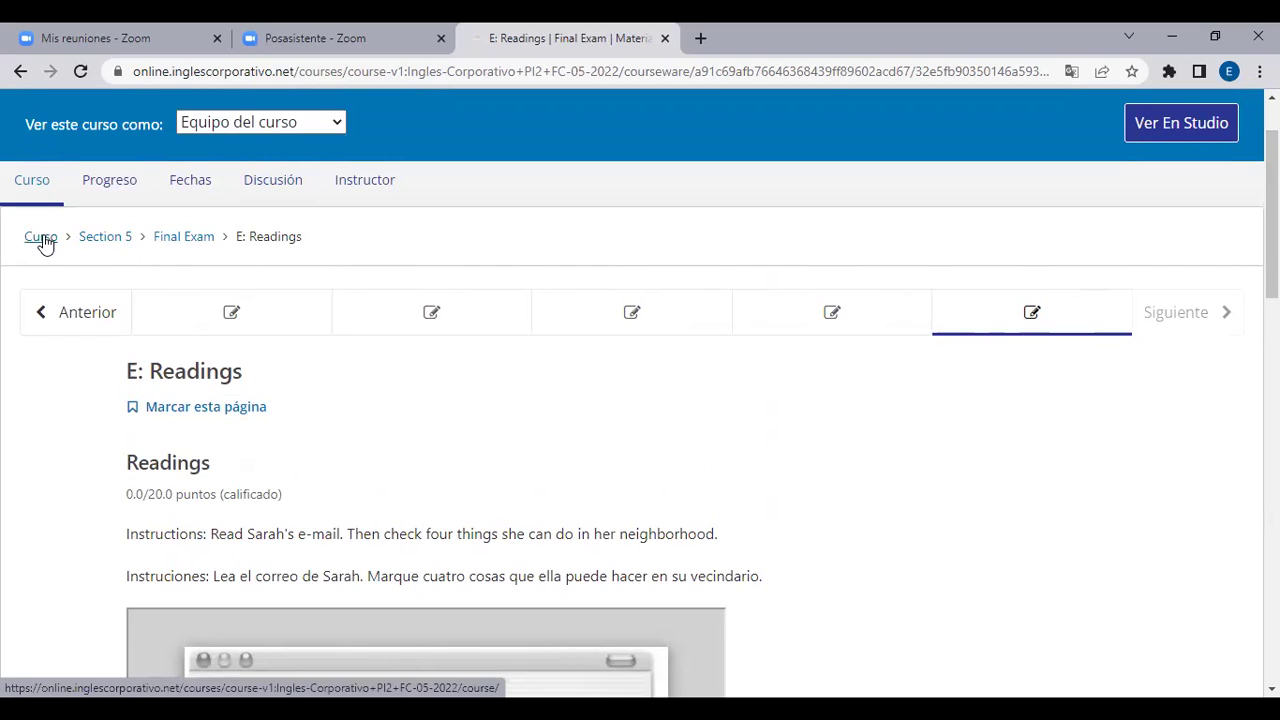
Step: Open part B, Complete conversations, and review the present perfect blanks and the multiple-choice sentences
{"action": "left_click", "coordinate": [420, 314]}
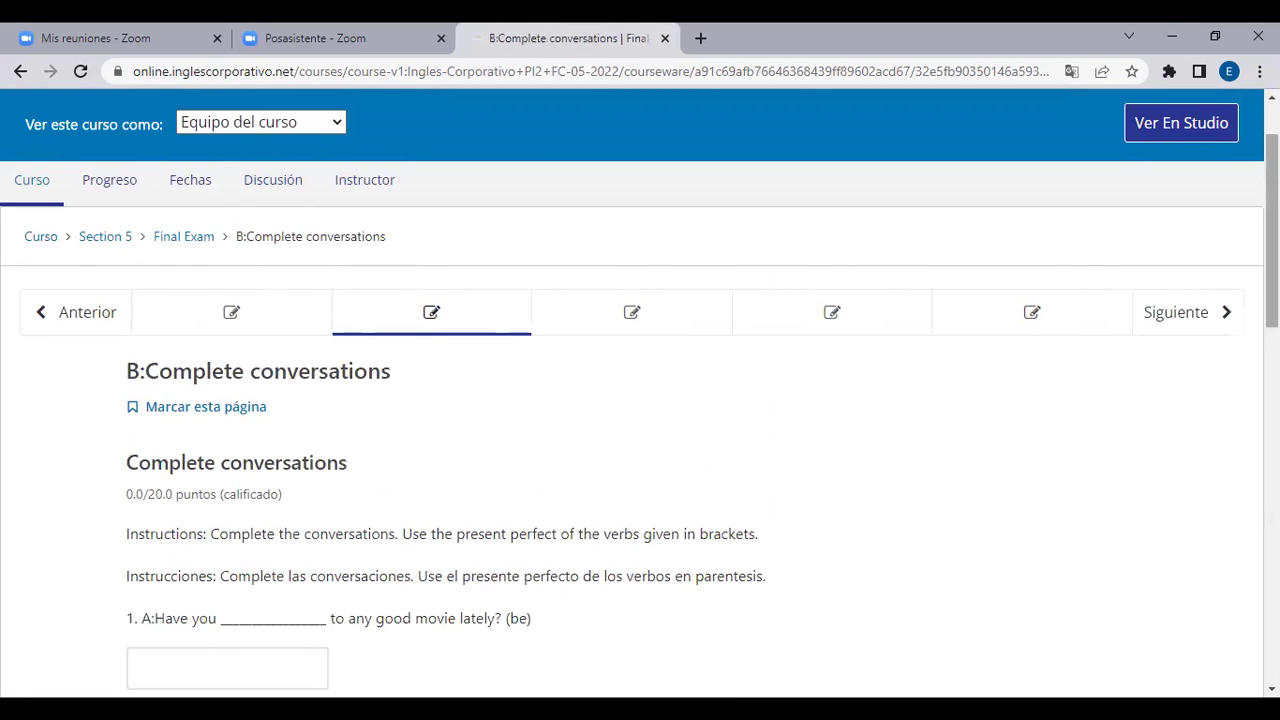
{"action": "scroll", "coordinate": [640, 400], "scroll_direction": "down", "scroll_amount": 3}
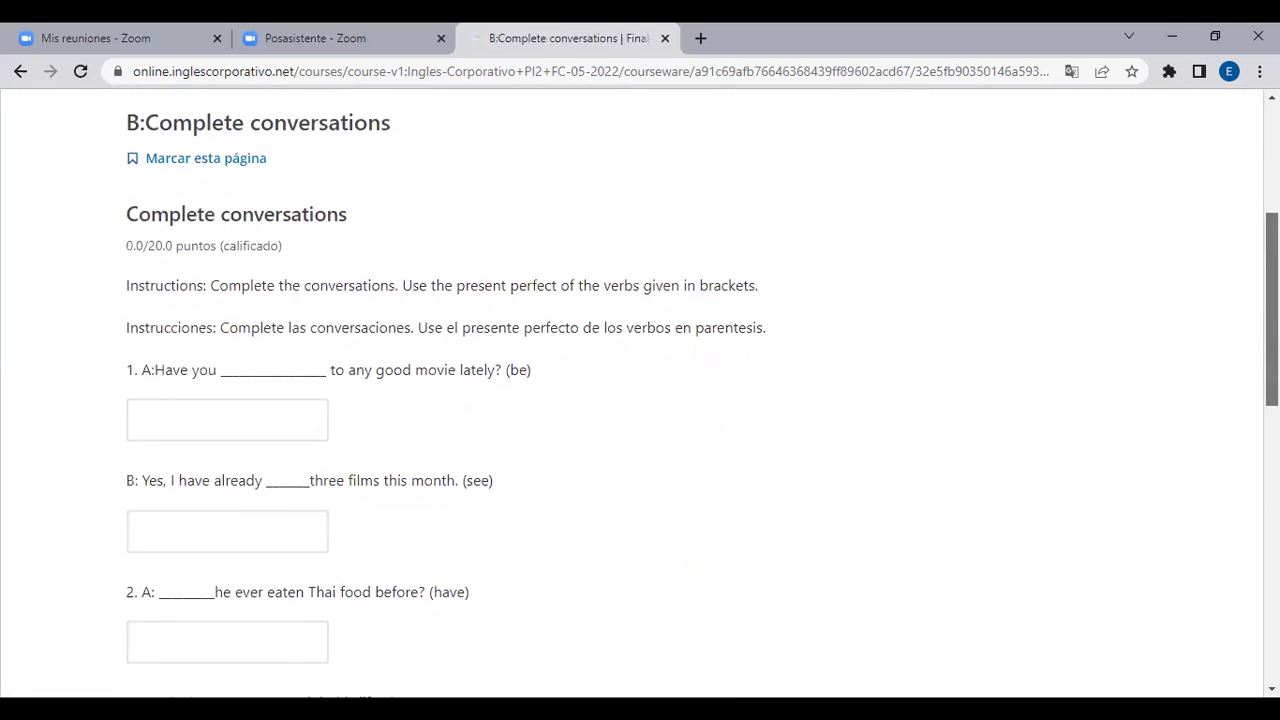
{"action": "scroll", "coordinate": [640, 400], "scroll_direction": "up", "scroll_amount": 1}
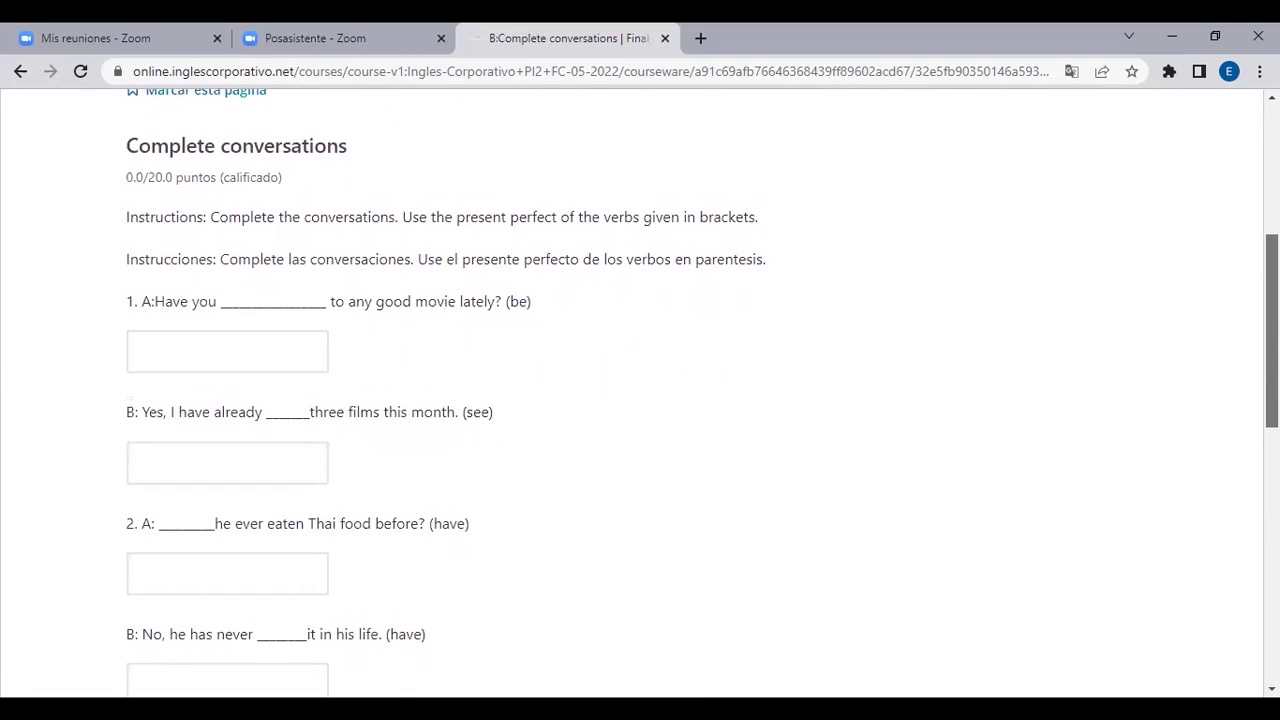
{"action": "scroll", "coordinate": [640, 400], "scroll_direction": "down", "scroll_amount": 5}
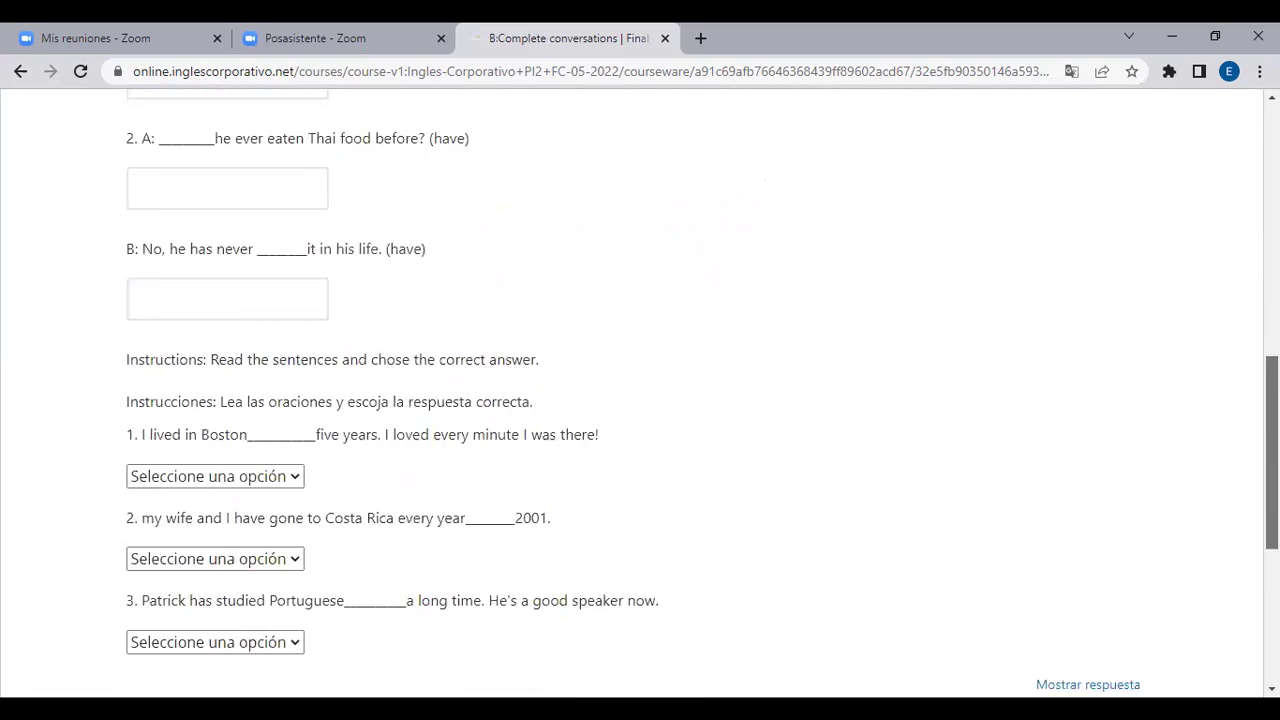
{"action": "scroll", "coordinate": [640, 400], "scroll_direction": "up", "scroll_amount": 1}
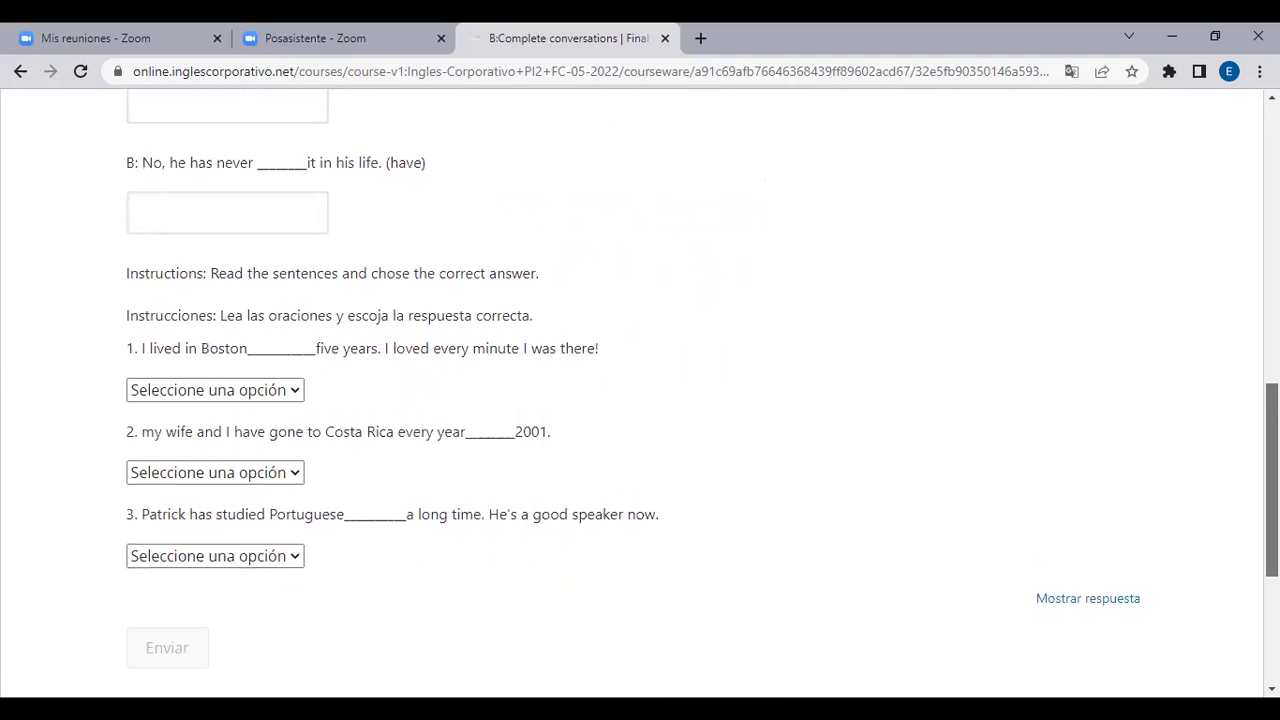
{"action": "scroll", "coordinate": [640, 400], "scroll_direction": "up", "scroll_amount": 4}
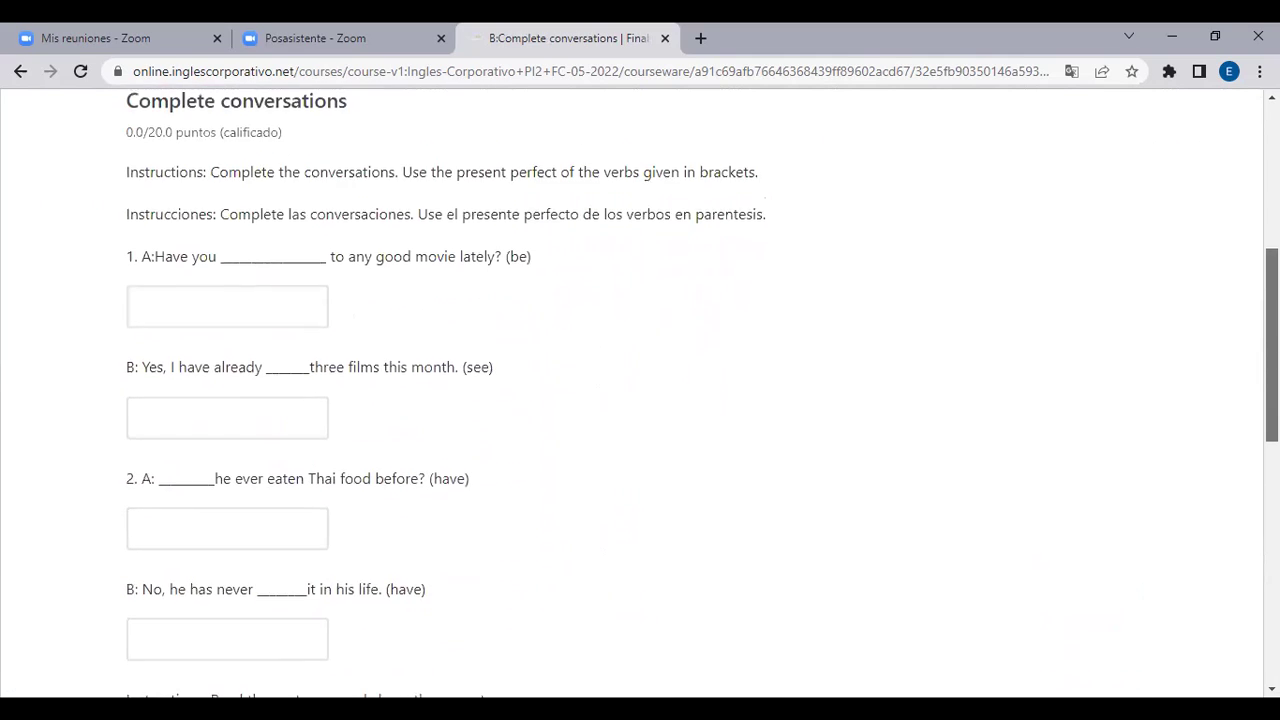
{"action": "scroll", "coordinate": [640, 400], "scroll_direction": "up", "scroll_amount": 4}
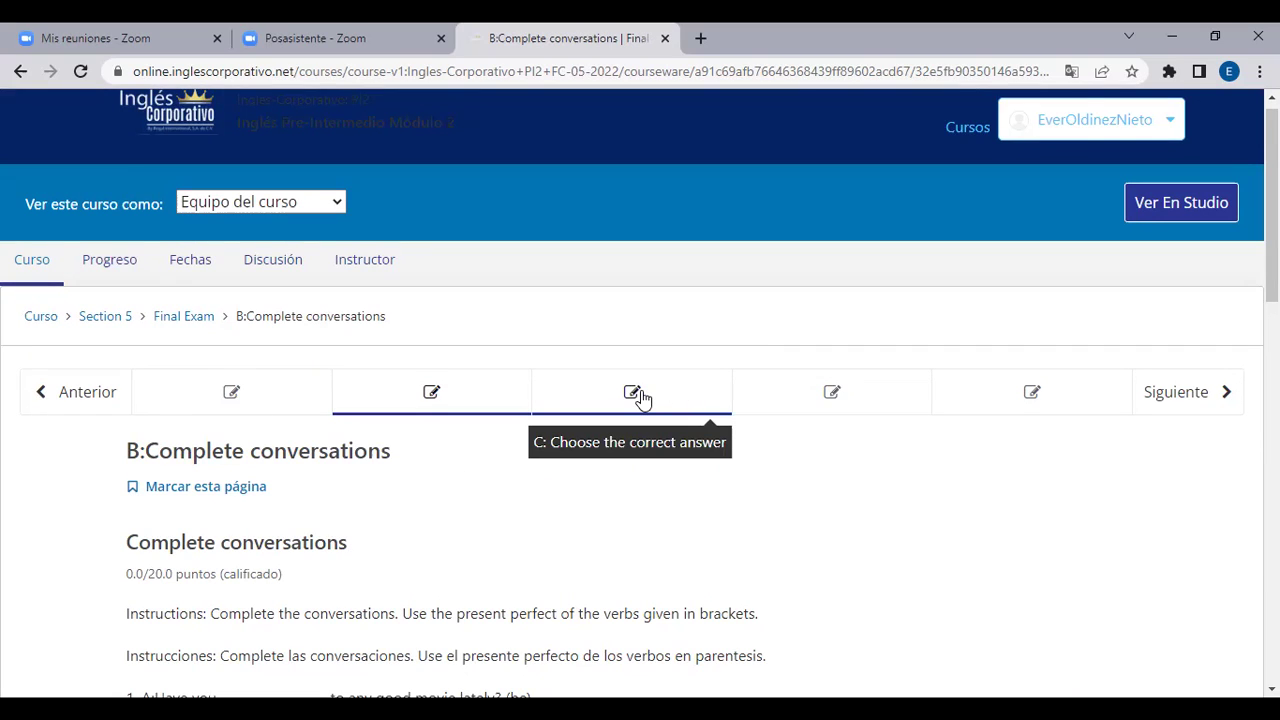
Step: Return to part D and start the answer to question 4 with "Who's the person sitting next to"
{"action": "left_click", "coordinate": [823, 398]}
{"action": "scroll", "coordinate": [823, 398], "scroll_direction": "down", "scroll_amount": 3}
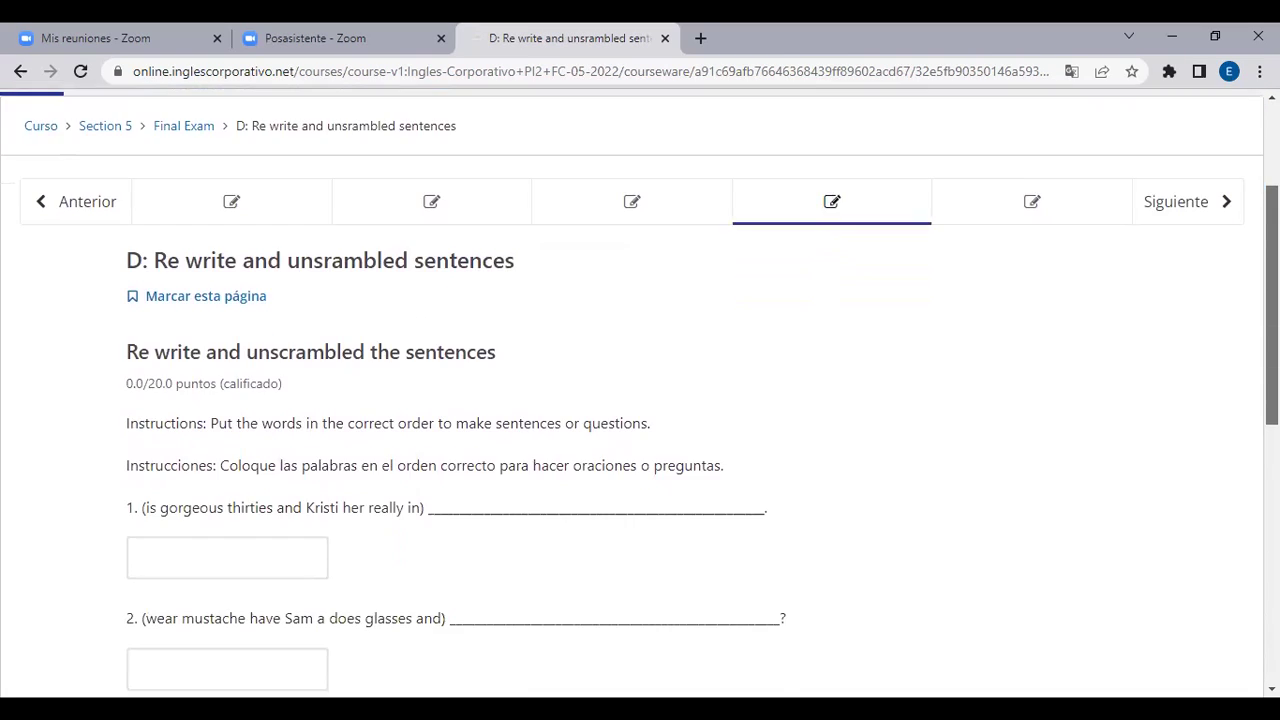
{"action": "scroll", "coordinate": [640, 393], "scroll_direction": "down", "scroll_amount": 3}
{"action": "scroll", "coordinate": [640, 393], "scroll_direction": "down", "scroll_amount": 1}
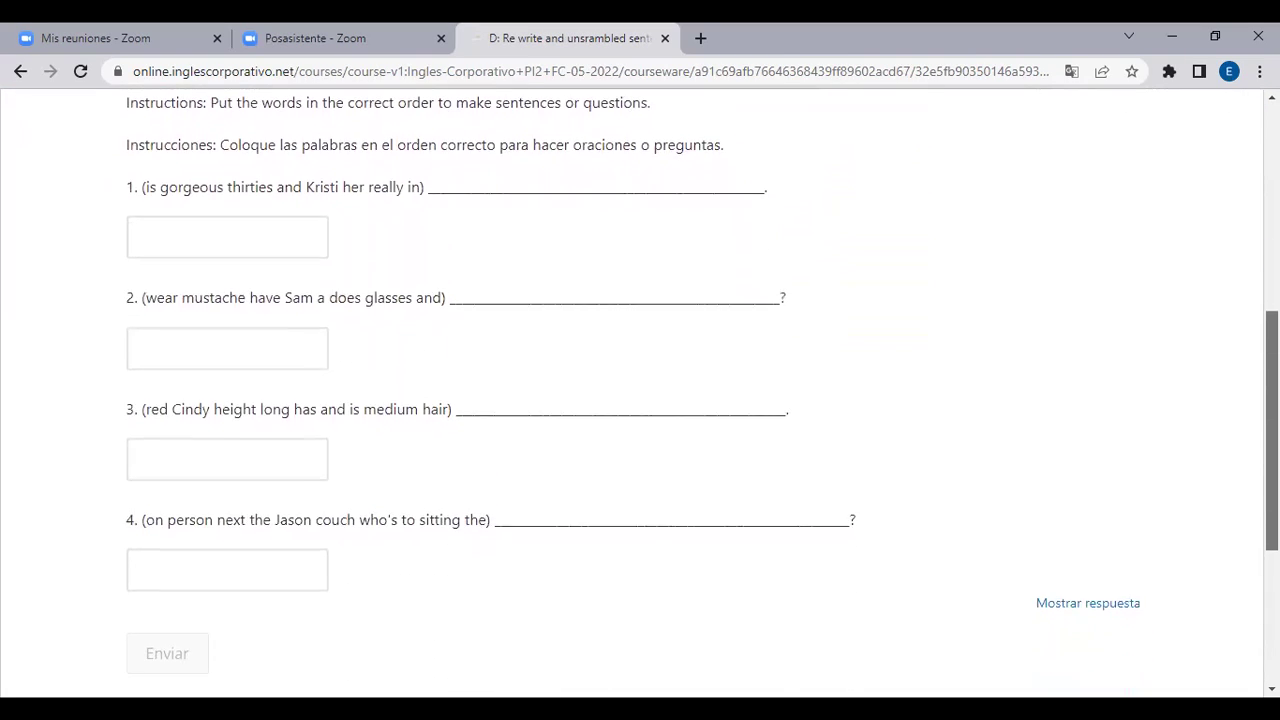
{"action": "left_click", "coordinate": [234, 575]}
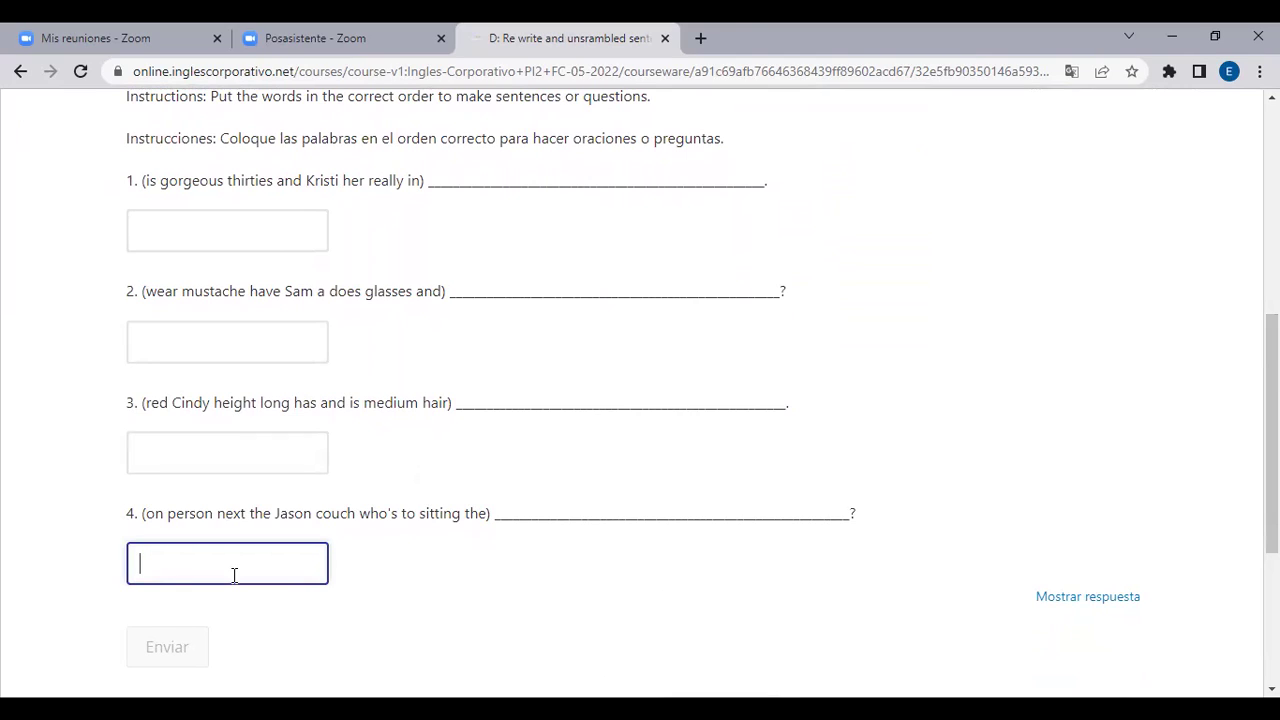
{"action": "type", "text": "Whos"}
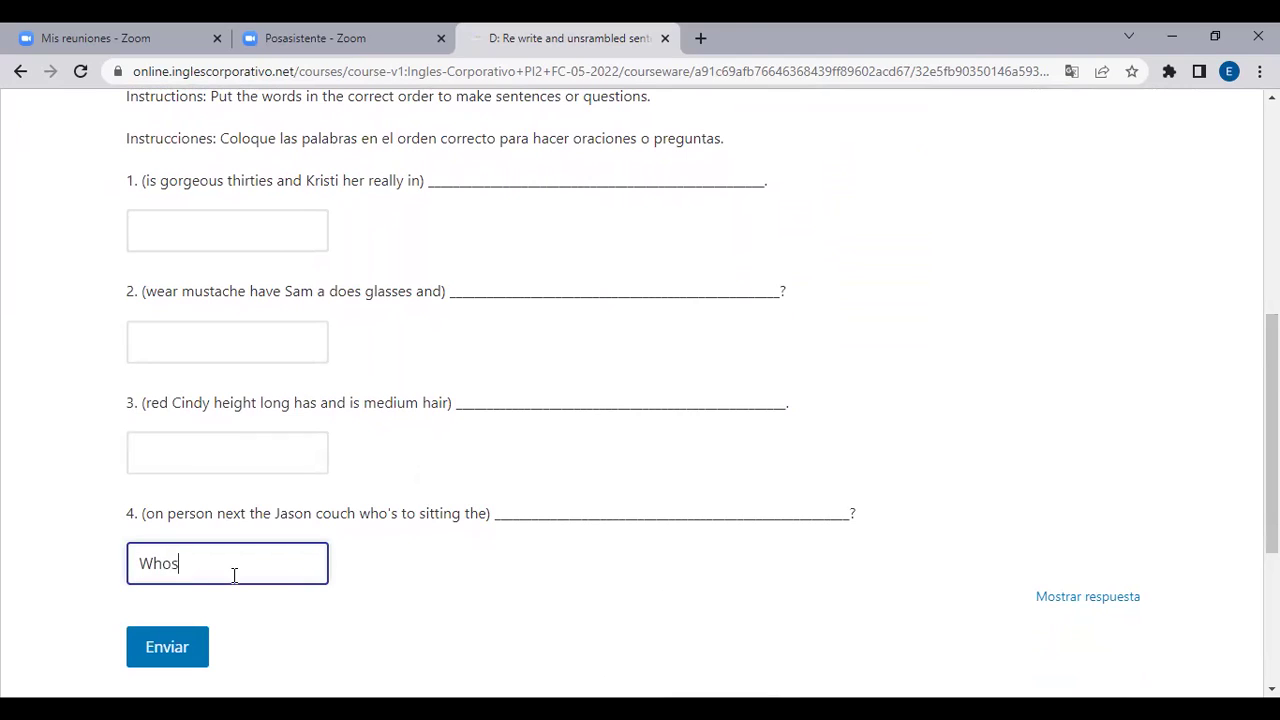
{"action": "key", "text": "BackSpace"}
{"action": "type", "text": "'s"}
{"action": "type", "text": "the person sitting"}
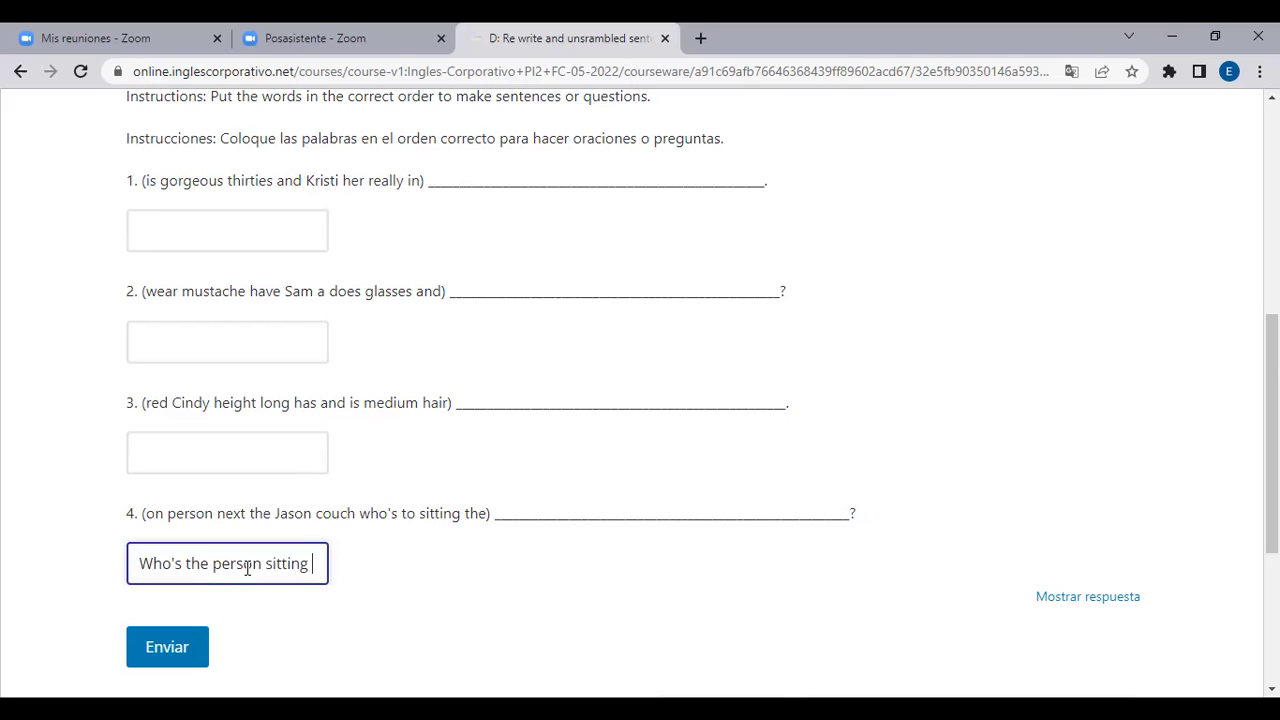
{"action": "type", "text": "next to"}
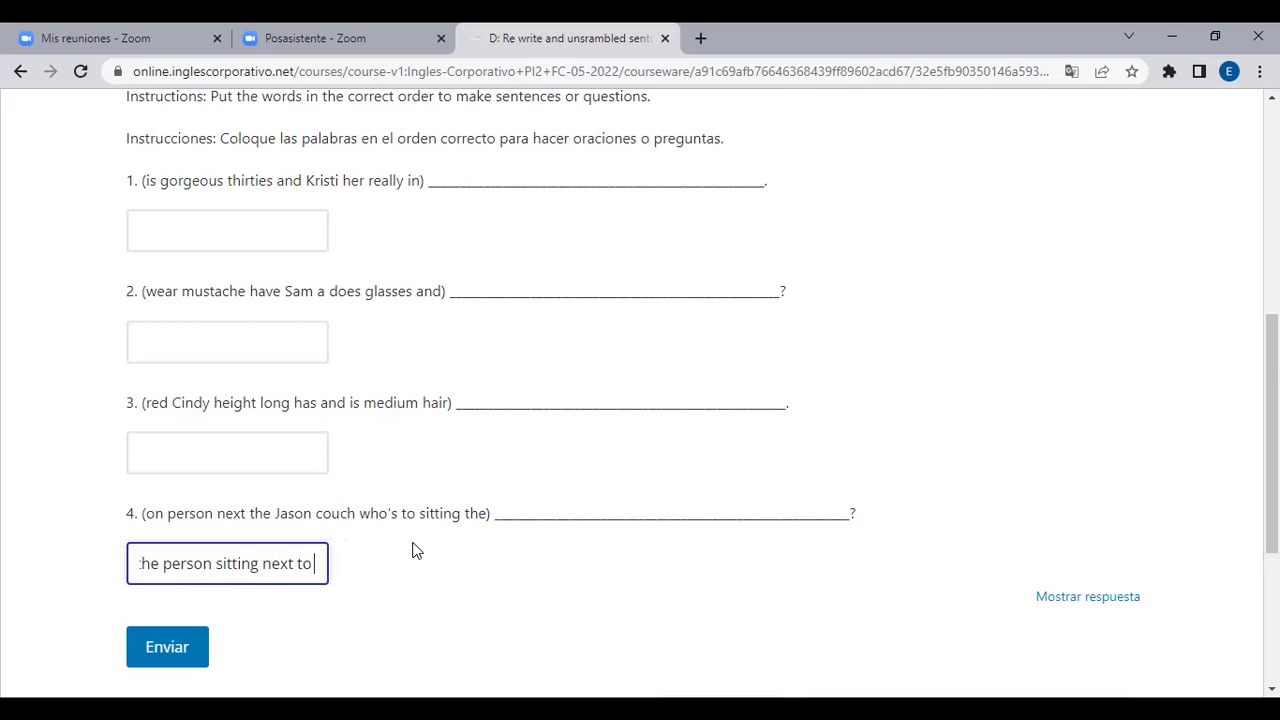
Step: Replace the ending "next to" in answer 4 with "on the couch next to" followed by the name given in the scrambled prompt
{"action": "key", "text": "BackSpace"}
{"action": "key", "text": "BackSpace"}
{"action": "key", "text": "BackSpace"}
{"action": "key", "text": "BackSpace"}
{"action": "key", "text": "BackSpace"}
{"action": "key", "text": "BackSpace"}
{"action": "key", "text": "BackSpace"}
{"action": "type", "text": "on the couch next to Jason"}
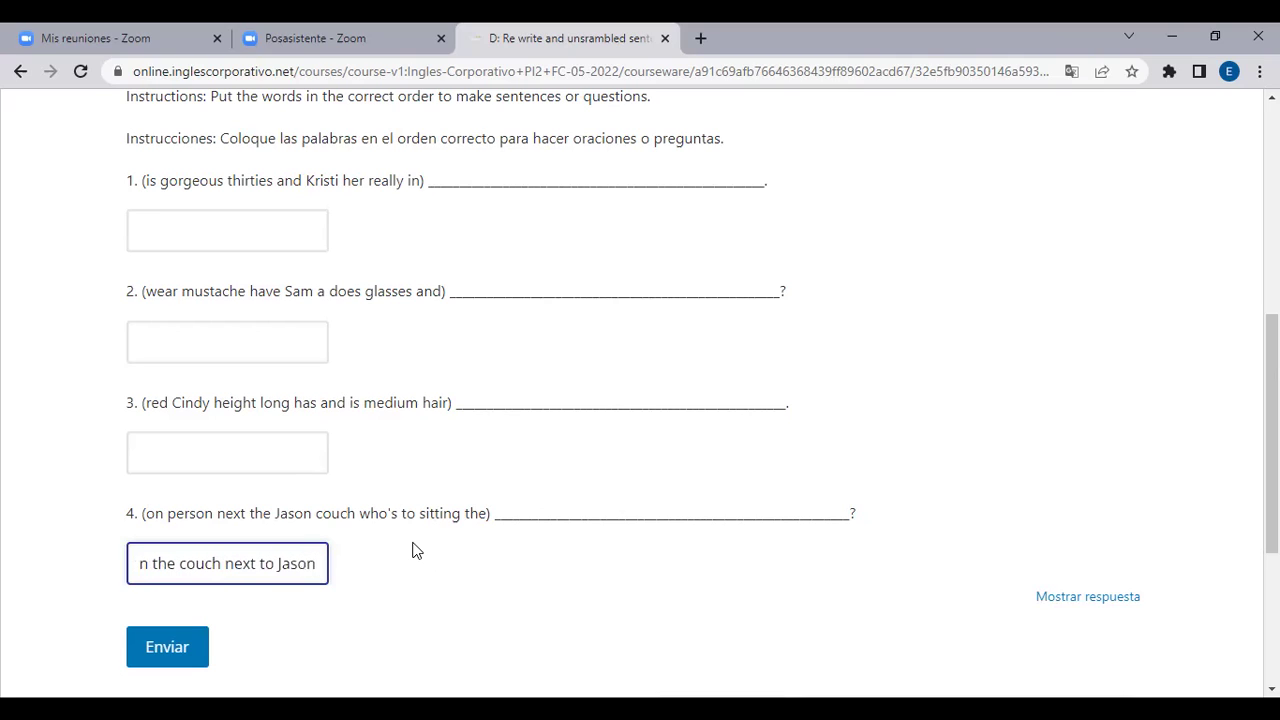
Step: Reread the whole answer to question 4 from its beginning towards its end to check the word order
{"action": "key", "text": "Left"}
{"action": "key", "text": "Left"}
{"action": "key", "text": "Left"}
{"action": "key", "text": "Left"}
{"action": "key", "text": "Left"}
{"action": "key", "text": "Left"}
{"action": "key", "text": "Left"}
{"action": "key", "text": "Left"}
{"action": "key", "text": "Left"}
{"action": "key", "text": "Left"}
{"action": "key", "text": "Left"}
{"action": "key", "text": "Left"}
{"action": "key", "text": "Left"}
{"action": "key", "text": "Left"}
{"action": "key", "text": "Left"}
{"action": "key", "text": "Left"}
{"action": "key", "text": "Left"}
{"action": "key", "text": "Left"}
{"action": "key", "text": "Left"}
{"action": "key", "text": "Left"}
{"action": "key", "text": "Left"}
{"action": "key", "text": "Left"}
{"action": "key", "text": "Left"}
{"action": "key", "text": "Left"}
{"action": "key", "text": "Left"}
{"action": "key", "text": "Left"}
{"action": "key", "text": "Left"}
{"action": "key", "text": "Left"}
{"action": "key", "text": "Left"}
{"action": "key", "text": "Left"}
{"action": "key", "text": "Left"}
{"action": "key", "text": "Left"}
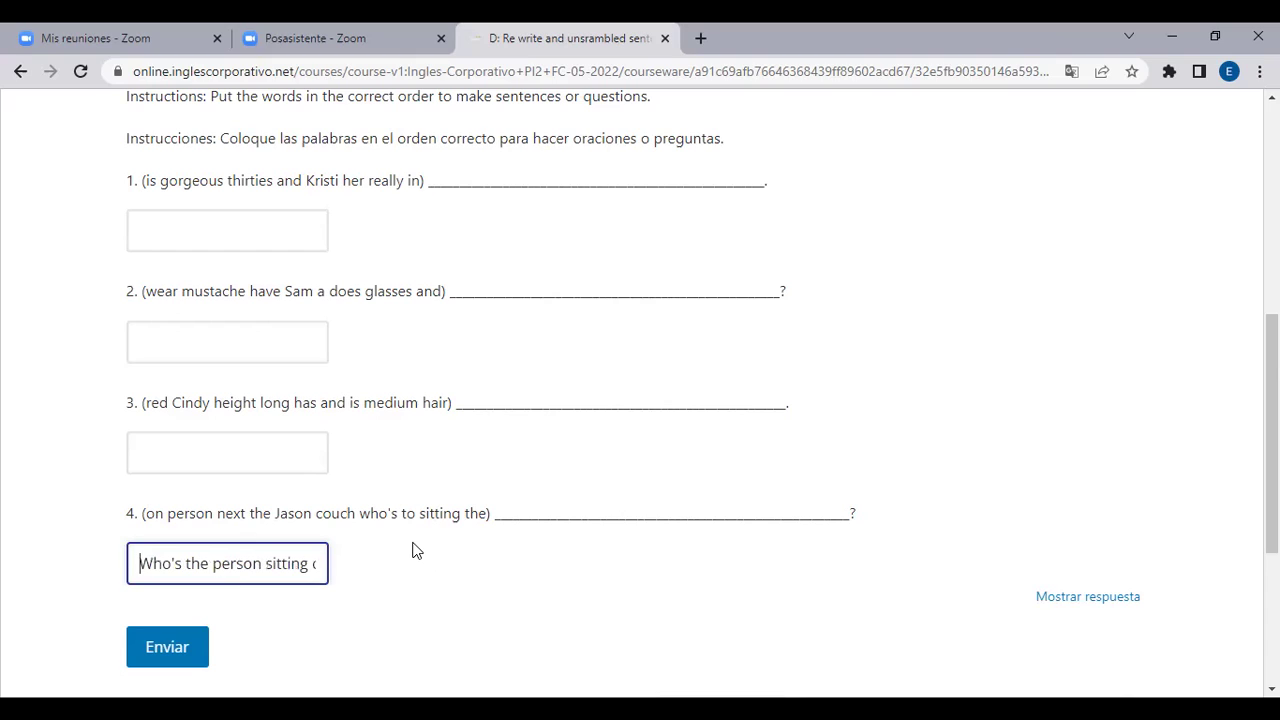
{"action": "key", "text": "Right"}
{"action": "key", "text": "Right"}
{"action": "key", "text": "Right"}
{"action": "key", "text": "Right"}
{"action": "key", "text": "Right"}
{"action": "key", "text": "Right"}
{"action": "key", "text": "Right"}
{"action": "key", "text": "Right"}
{"action": "key", "text": "Right"}
{"action": "key", "text": "Right"}
{"action": "key", "text": "Left"}
{"action": "key", "text": "Left"}
{"action": "key", "text": "Left"}
{"action": "key", "text": "Left"}
{"action": "key", "text": "Left"}
{"action": "key", "text": "Right"}
{"action": "key", "text": "Right"}
{"action": "key", "text": "Right"}
{"action": "key", "text": "Right"}
{"action": "key", "text": "Right"}
{"action": "key", "text": "Right"}
{"action": "key", "text": "Right"}
{"action": "key", "text": "Right"}
{"action": "key", "text": "Right"}
{"action": "key", "text": "Right"}
{"action": "key", "text": "Right"}
{"action": "key", "text": "Right"}
{"action": "key", "text": "Right"}
{"action": "key", "text": "Right"}
{"action": "key", "text": "Right"}
{"action": "key", "text": "Right"}
{"action": "key", "text": "Right"}
{"action": "key", "text": "Right"}
{"action": "key", "text": "Right"}
{"action": "key", "text": "Right"}
{"action": "key", "text": "Right"}
{"action": "key", "text": "Right"}
{"action": "key", "text": "Right"}
{"action": "key", "text": "Right"}
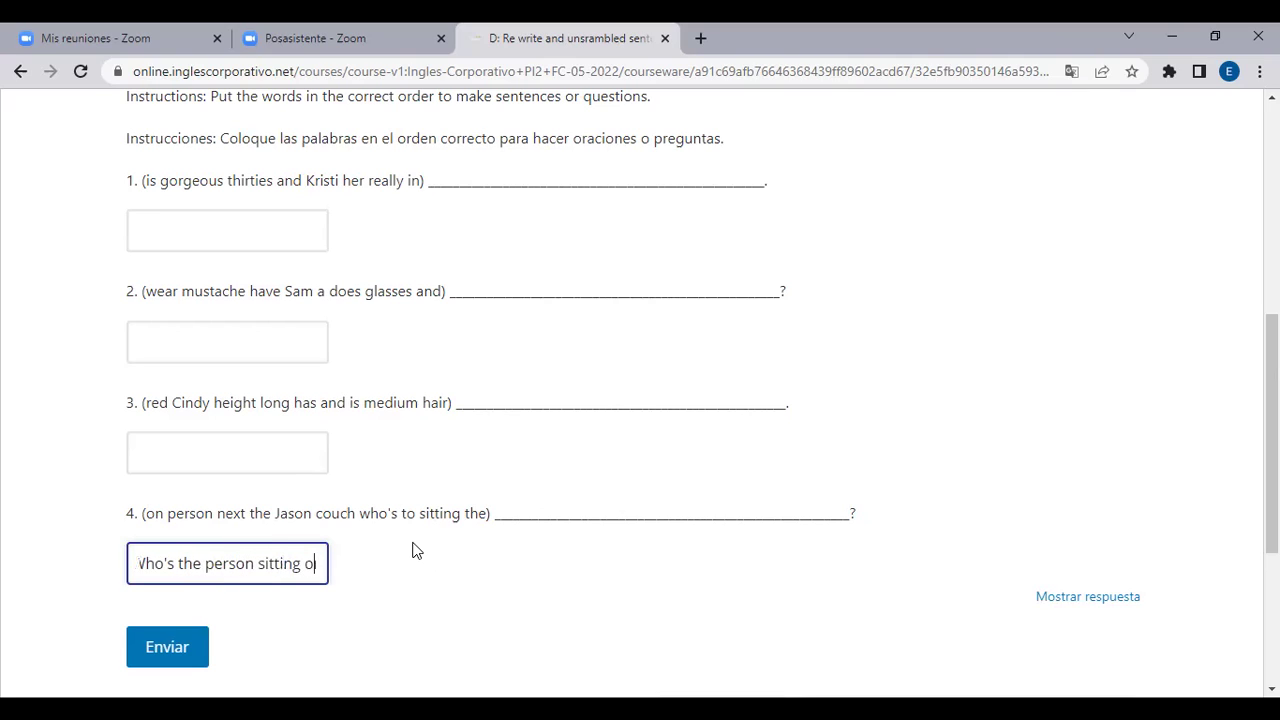
{"action": "key", "text": "Right"}
{"action": "key", "text": "Right"}
{"action": "key", "text": "Right"}
{"action": "key", "text": "Right"}
{"action": "key", "text": "Right"}
{"action": "key", "text": "Right"}
{"action": "key", "text": "Right"}
{"action": "key", "text": "Right"}
{"action": "key", "text": "Right"}
{"action": "key", "text": "Right"}
{"action": "key", "text": "Right"}
{"action": "key", "text": "Right"}
{"action": "key", "text": "Right"}
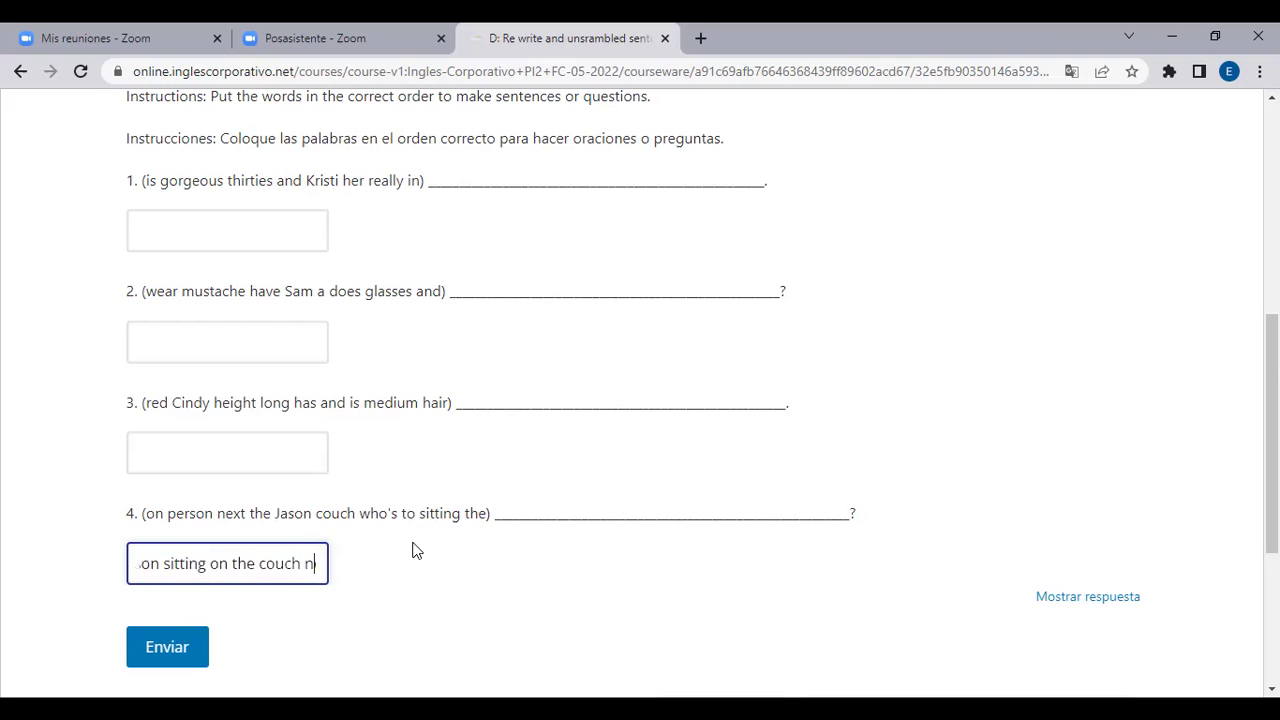
{"action": "key", "text": "Right"}
{"action": "key", "text": "Right"}
{"action": "key", "text": "Right"}
{"action": "key", "text": "Right"}
{"action": "key", "text": "Right"}
{"action": "key", "text": "Right"}
{"action": "key", "text": "Right"}
{"action": "key", "text": "Right"}
{"action": "key", "text": "Right"}
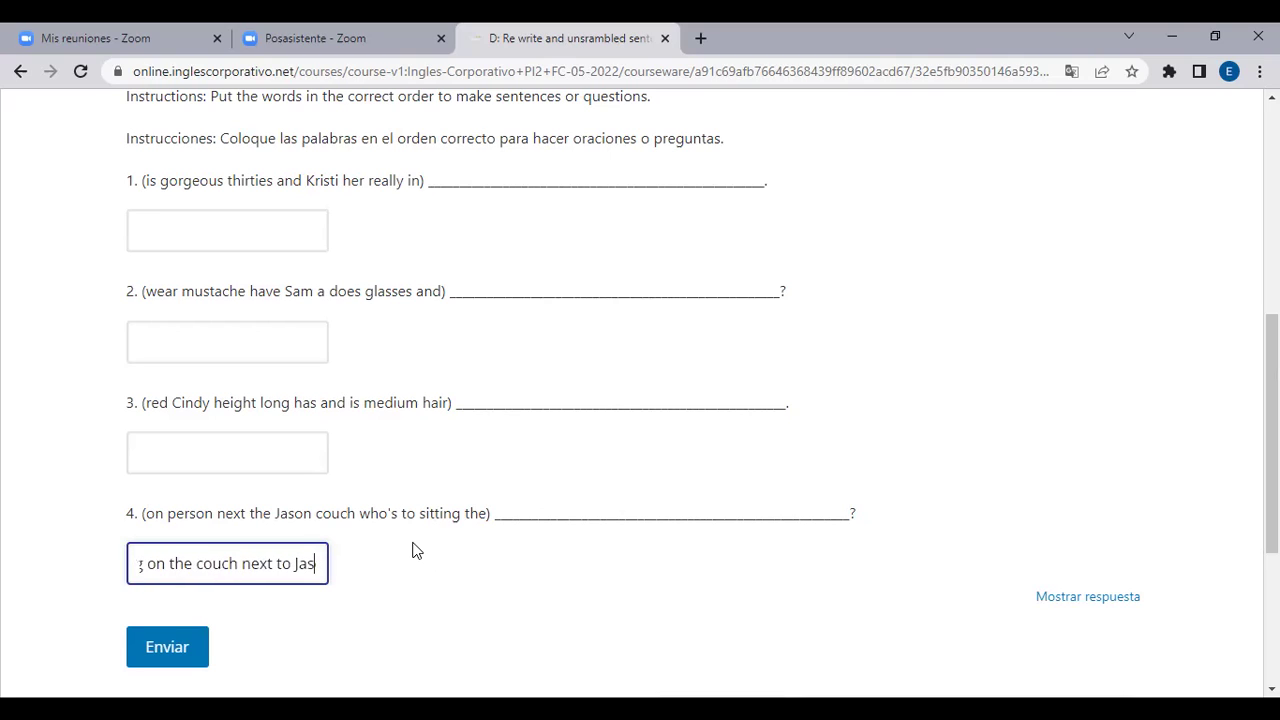
Step: Check the answer to question 4 back to its first word and submit the part D answers for grading
{"action": "key", "text": "Left"}
{"action": "key", "text": "Left"}
{"action": "key", "text": "Left"}
{"action": "key", "text": "Left"}
{"action": "key", "text": "Left"}
{"action": "key", "text": "Left"}
{"action": "key", "text": "Left"}
{"action": "key", "text": "Left"}
{"action": "key", "text": "Left"}
{"action": "key", "text": "Left"}
{"action": "key", "text": "Left"}
{"action": "key", "text": "Left"}
{"action": "key", "text": "Left"}
{"action": "key", "text": "Left"}
{"action": "key", "text": "Left"}
{"action": "key", "text": "Left"}
{"action": "key", "text": "Left"}
{"action": "key", "text": "Left"}
{"action": "key", "text": "Left"}
{"action": "key", "text": "Left"}
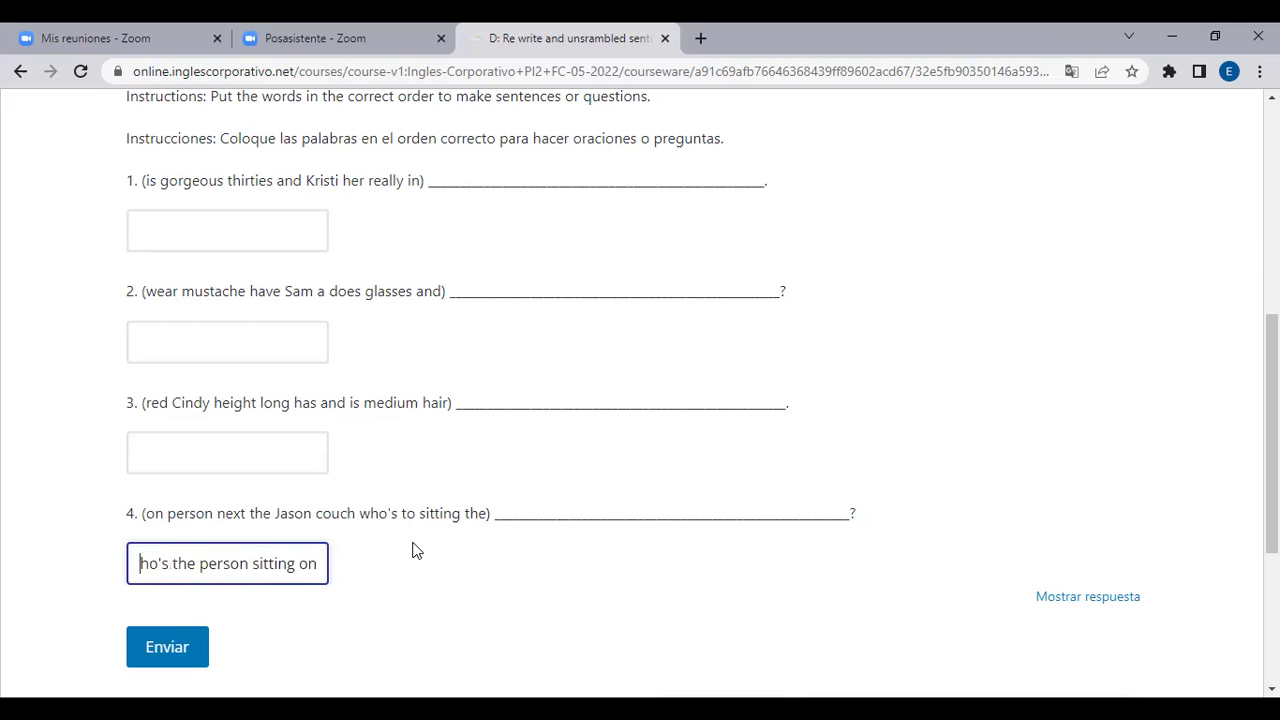
{"action": "left_click", "coordinate": [173, 657]}
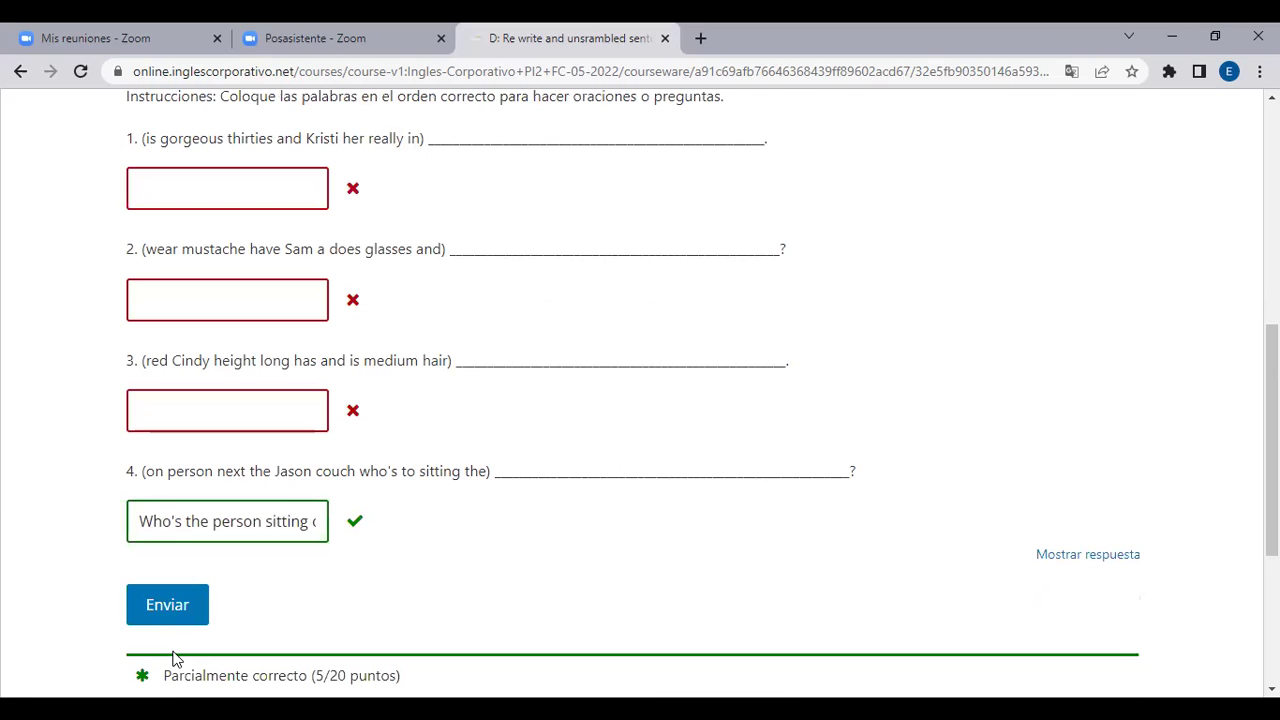
Step: Review the submitted answer to question 4 word by word from beginning to end, and switch to another window
{"action": "left_click", "coordinate": [289, 522]}
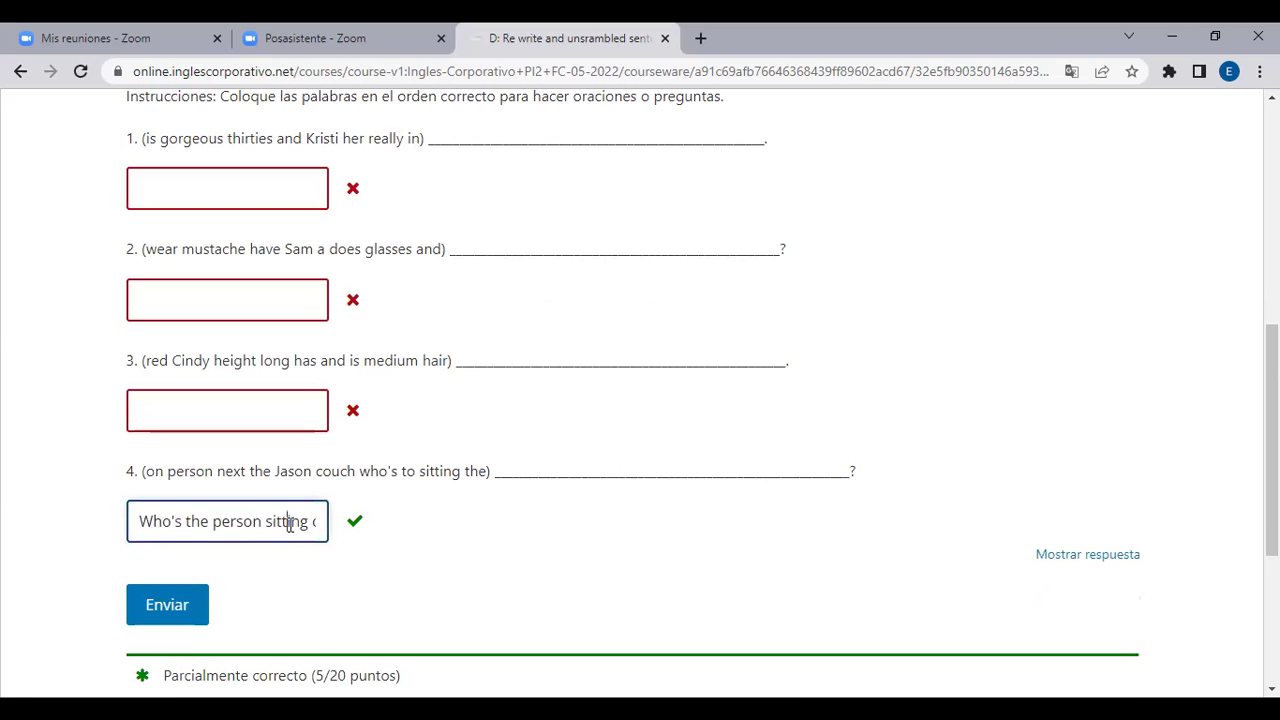
{"action": "left_click", "coordinate": [452, 556]}
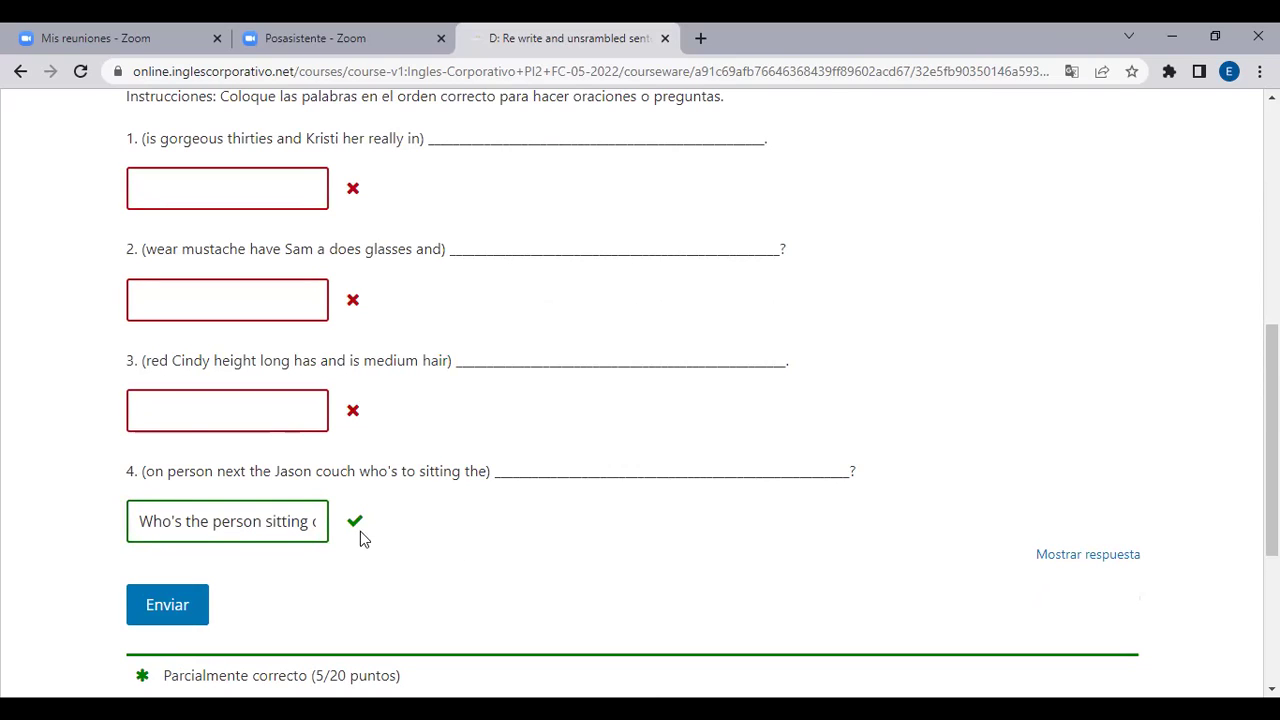
{"action": "left_click", "coordinate": [142, 518]}
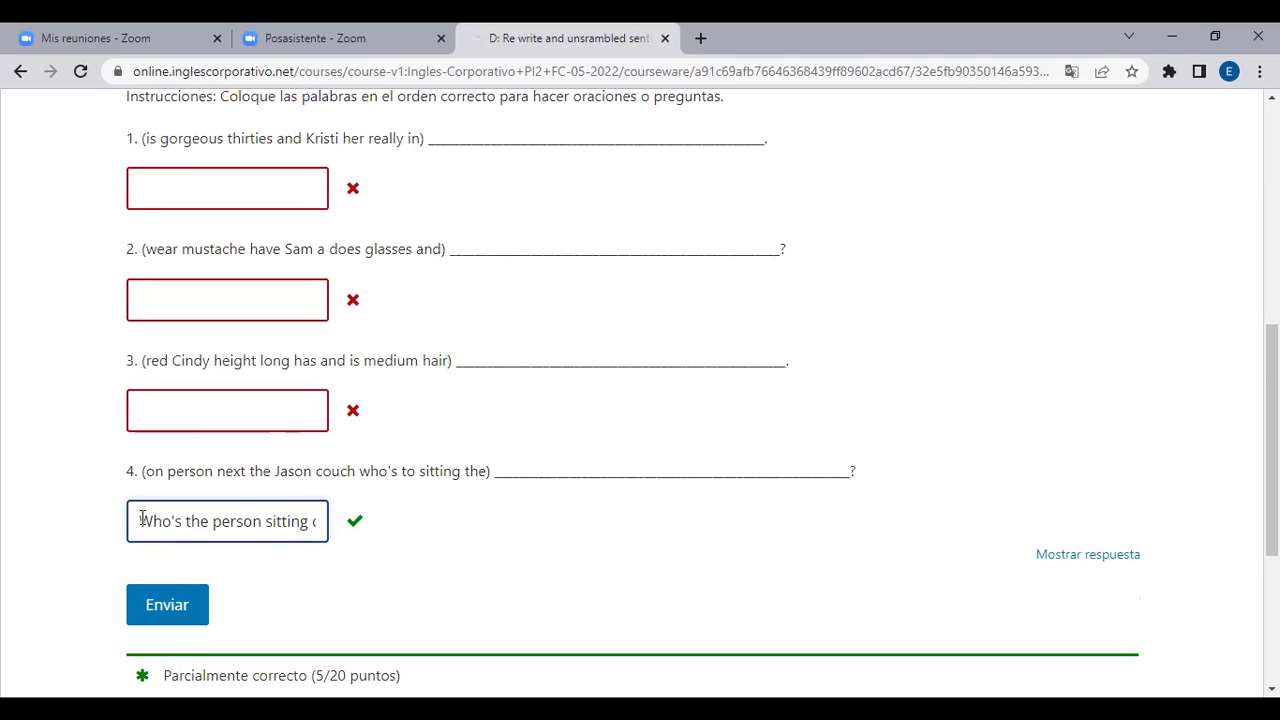
{"action": "key", "text": "Right"}
{"action": "key", "text": "Right"}
{"action": "key", "text": "Right"}
{"action": "key", "text": "Right"}
{"action": "key", "text": "Right"}
{"action": "key", "text": "Right"}
{"action": "key", "text": "Right"}
{"action": "key", "text": "Right"}
{"action": "key", "text": "Left"}
{"action": "key", "text": "Left"}
{"action": "key", "text": "Left"}
{"action": "key", "text": "Left"}
{"action": "key", "text": "BackSpace"}
{"action": "key", "text": "Left"}
{"action": "key", "text": "Left"}
{"action": "key", "text": "Left"}
{"action": "key", "text": "Right"}
{"action": "key", "text": "Right"}
{"action": "key", "text": "Right"}
{"action": "key", "text": "Right"}
{"action": "key", "text": "Right"}
{"action": "key", "text": "Right"}
{"action": "key", "text": "Right"}
{"action": "key", "text": "Right"}
{"action": "key", "text": "Right"}
{"action": "key", "text": "Right"}
{"action": "key", "text": "Right"}
{"action": "key", "text": "Right"}
{"action": "key", "text": "Right"}
{"action": "key", "text": "Right"}
{"action": "key", "text": "Right"}
{"action": "key", "text": "Right"}
{"action": "key", "text": "Right"}
{"action": "key", "text": "Right"}
{"action": "key", "text": "Right"}
{"action": "key", "text": "Right"}
{"action": "key", "text": "Right"}
{"action": "key", "text": "Right"}
{"action": "key", "text": "Right"}
{"action": "key", "text": "Right"}
{"action": "key", "text": "Right"}
{"action": "key", "text": "Right"}
{"action": "key", "text": "Right"}
{"action": "key", "text": "Right"}
{"action": "key", "text": "Right"}
{"action": "key", "text": "Right"}
{"action": "key", "text": "Right"}
{"action": "key", "text": "Right"}
{"action": "key", "text": "Right"}
{"action": "key", "text": "Right"}
{"action": "key", "text": "Right"}
{"action": "key", "text": "Right"}
{"action": "key", "text": "Right"}
{"action": "key", "text": "Right"}
{"action": "key", "text": "Right"}
{"action": "key", "text": "Right"}
{"action": "key", "text": "Right"}
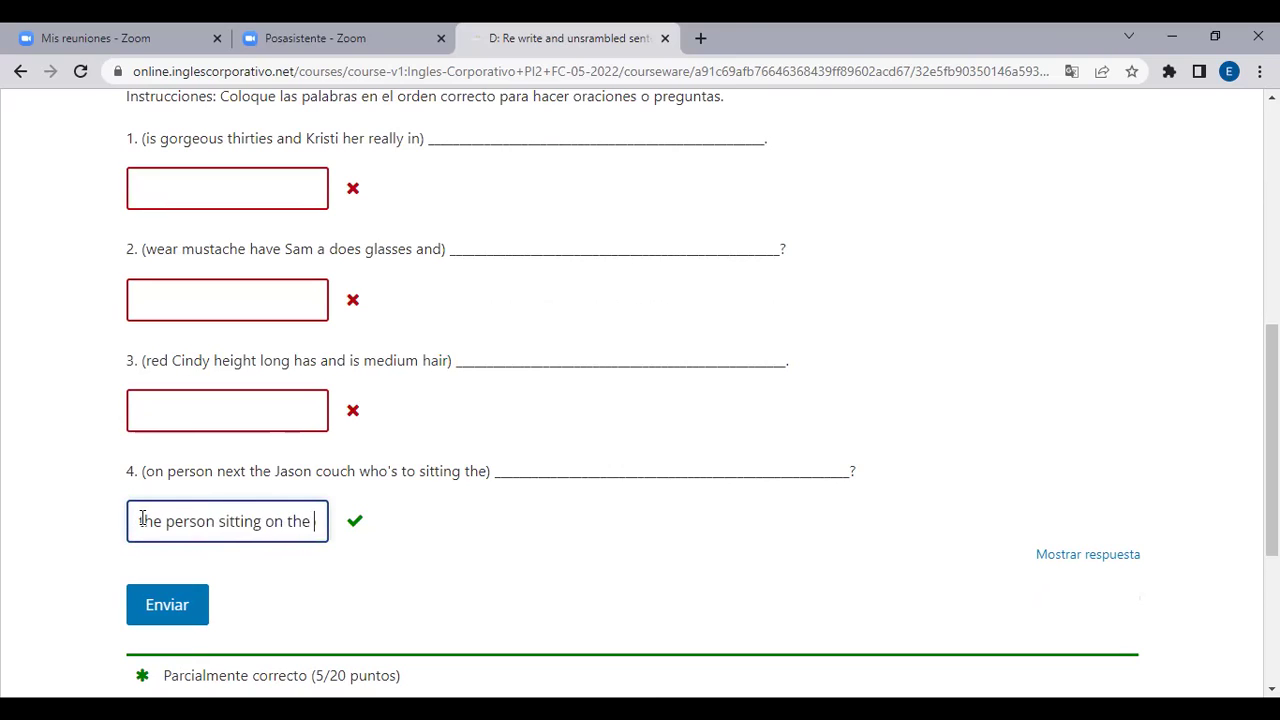
{"action": "key", "text": "Right"}
{"action": "key", "text": "Right"}
{"action": "key", "text": "Right"}
{"action": "key", "text": "Right"}
{"action": "key", "text": "Right"}
{"action": "key", "text": "Right"}
{"action": "key", "text": "Right"}
{"action": "key", "text": "Right"}
{"action": "key", "text": "Right"}
{"action": "key", "text": "Right"}
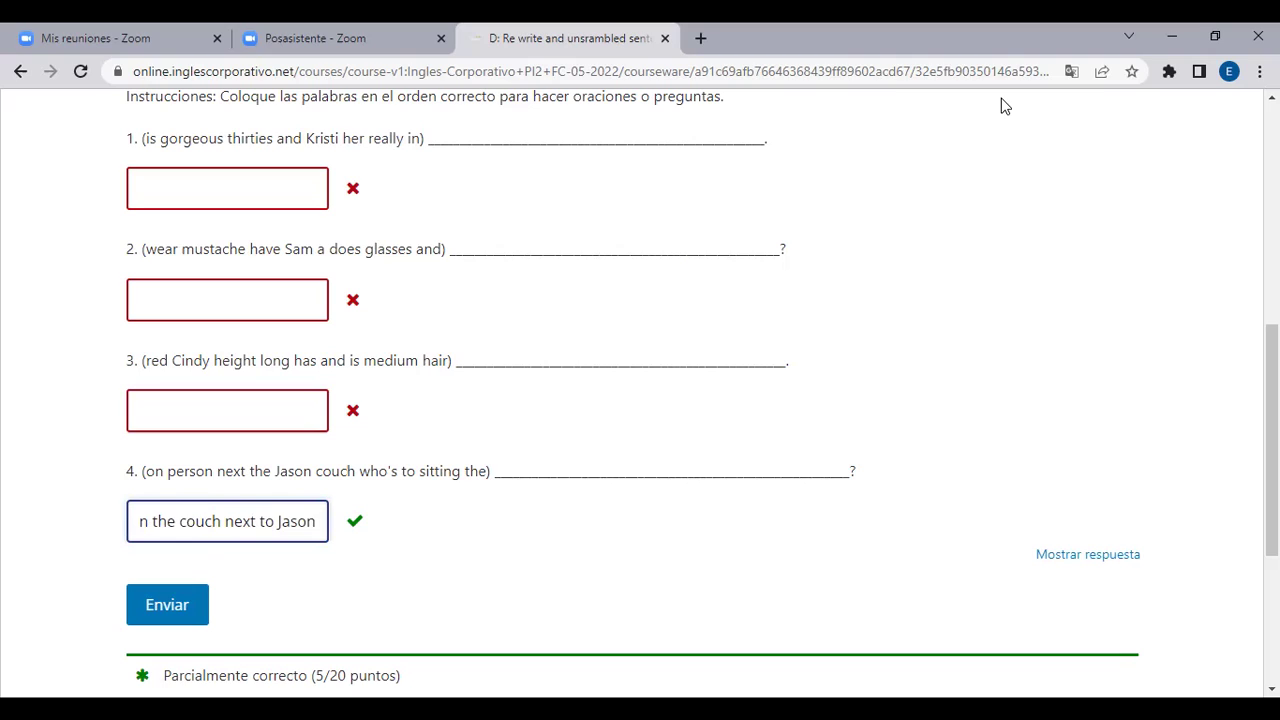
{"action": "key", "text": "alt+Tab"}
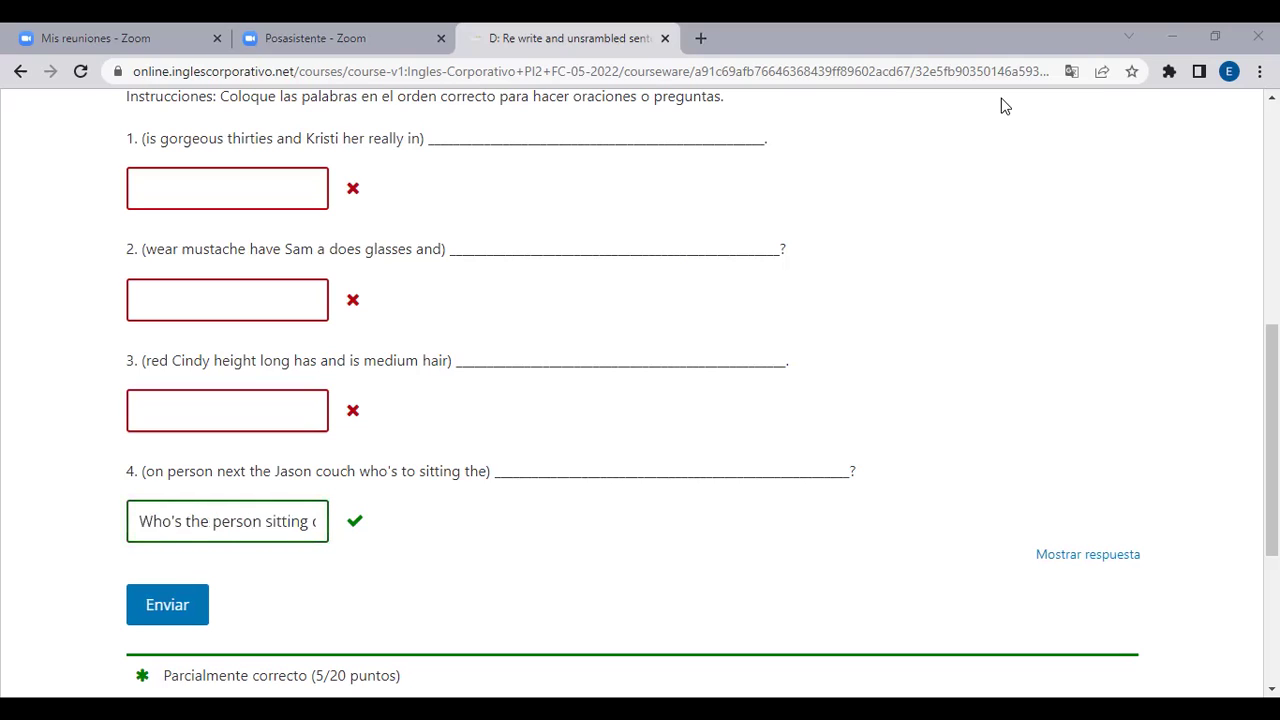